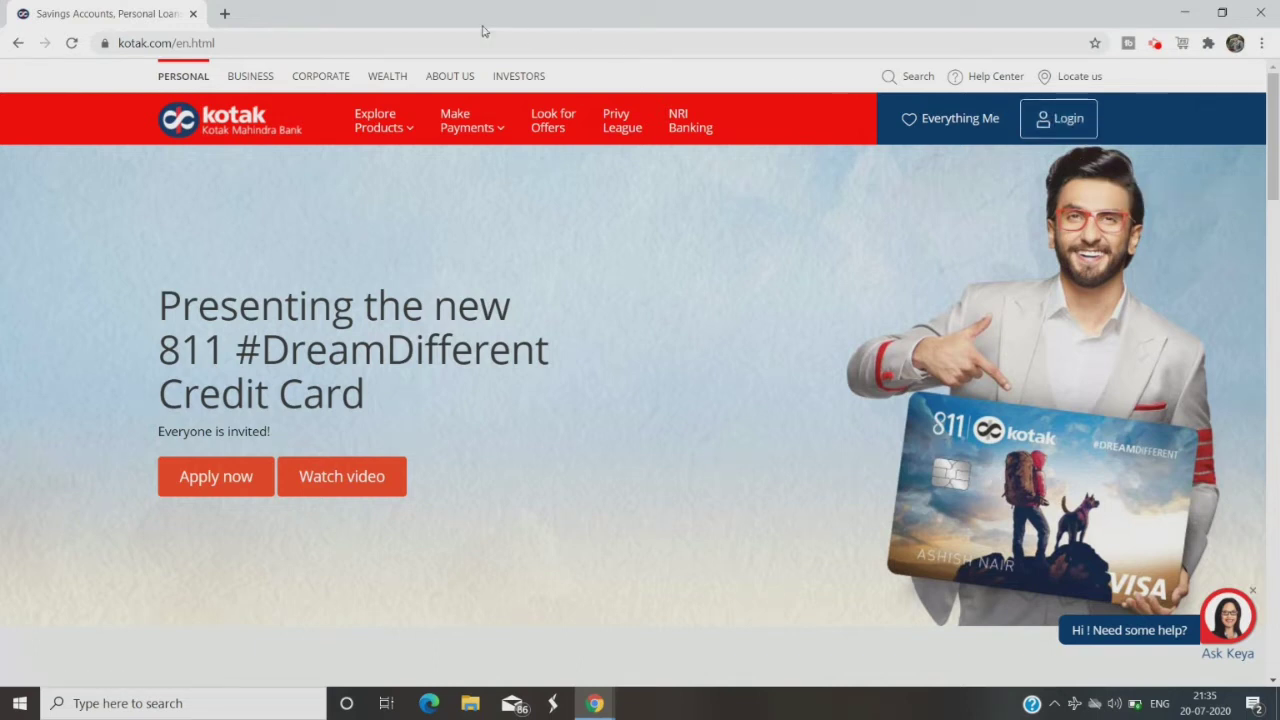
Log in to Kotak Net Banking with the user name and password instead of CRN.
left_click(242, 34)
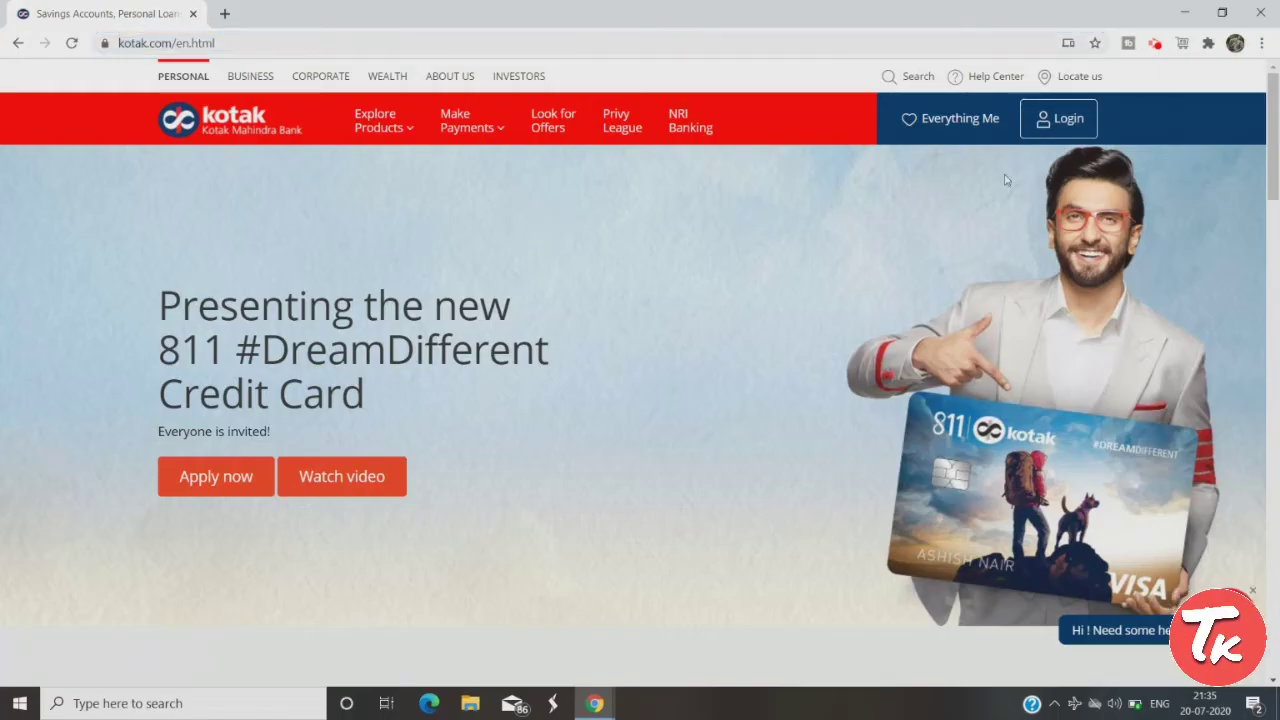
left_click(1066, 128)
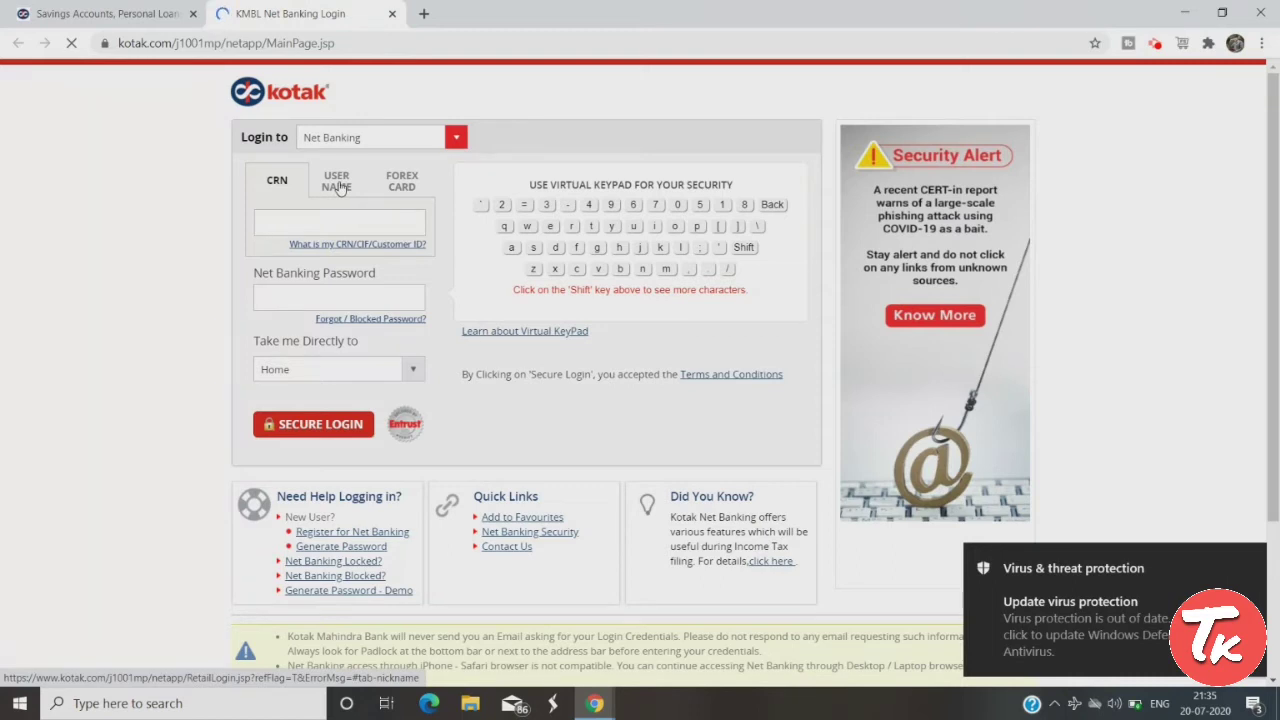
left_click(338, 182)
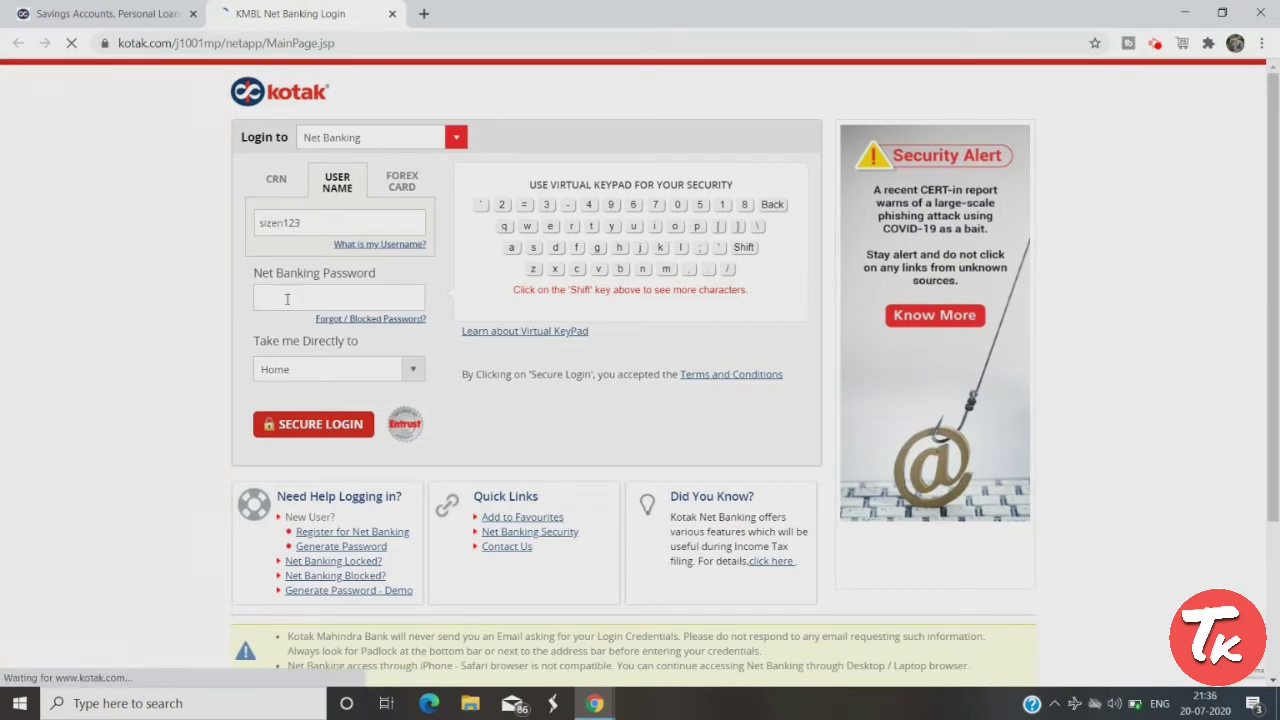
left_click(289, 428)
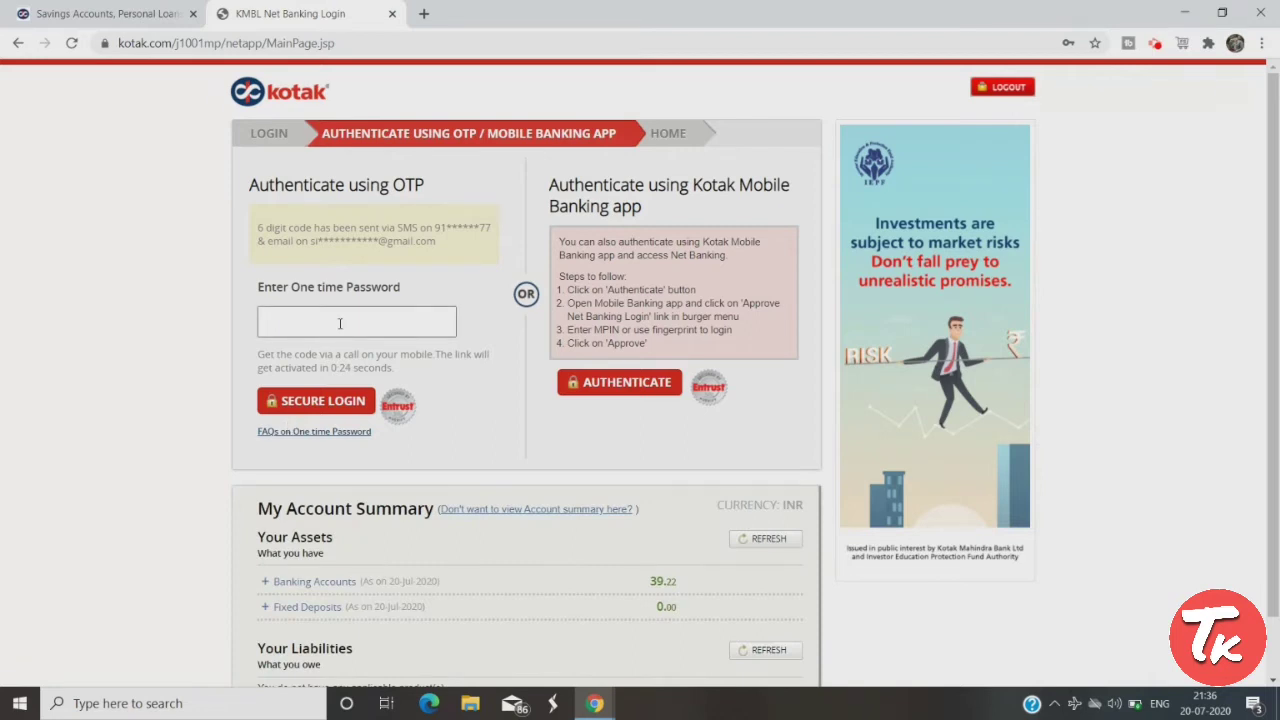
Submit the OTP and review the dashboard's 40.22 INR savings balance and last five transactions.
left_click(296, 405)
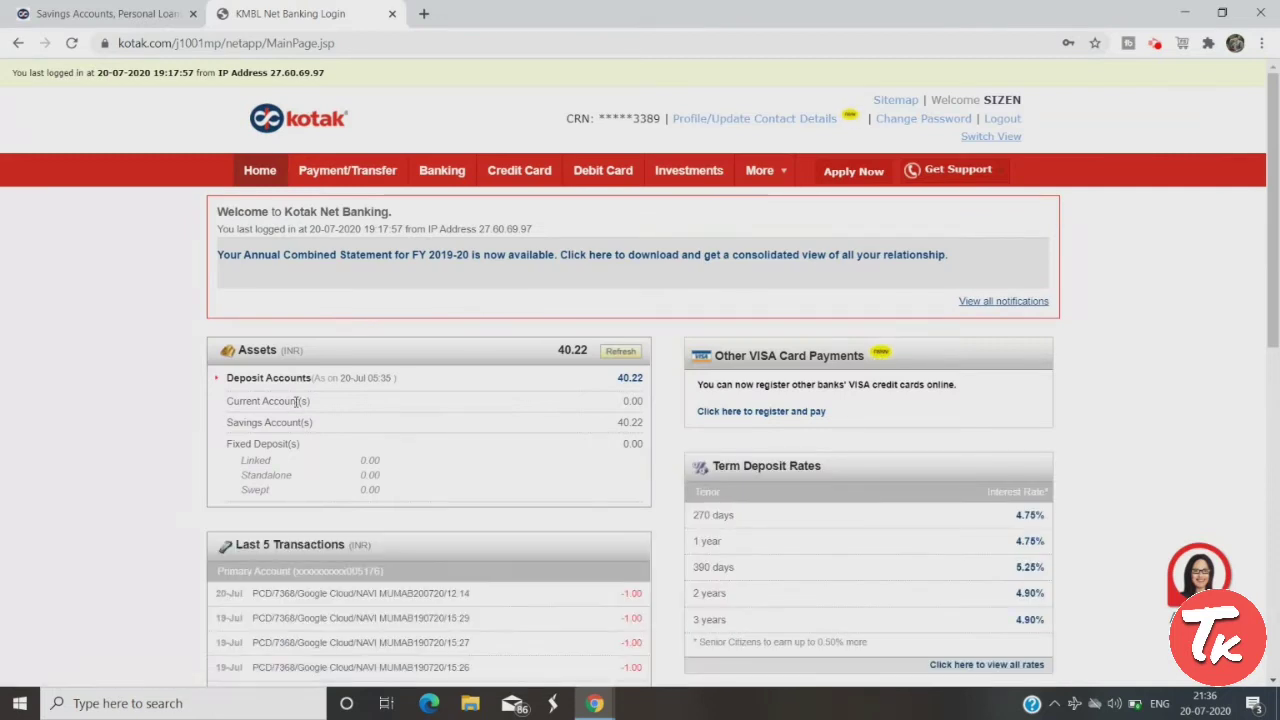
scroll(296, 401, "down", 1)
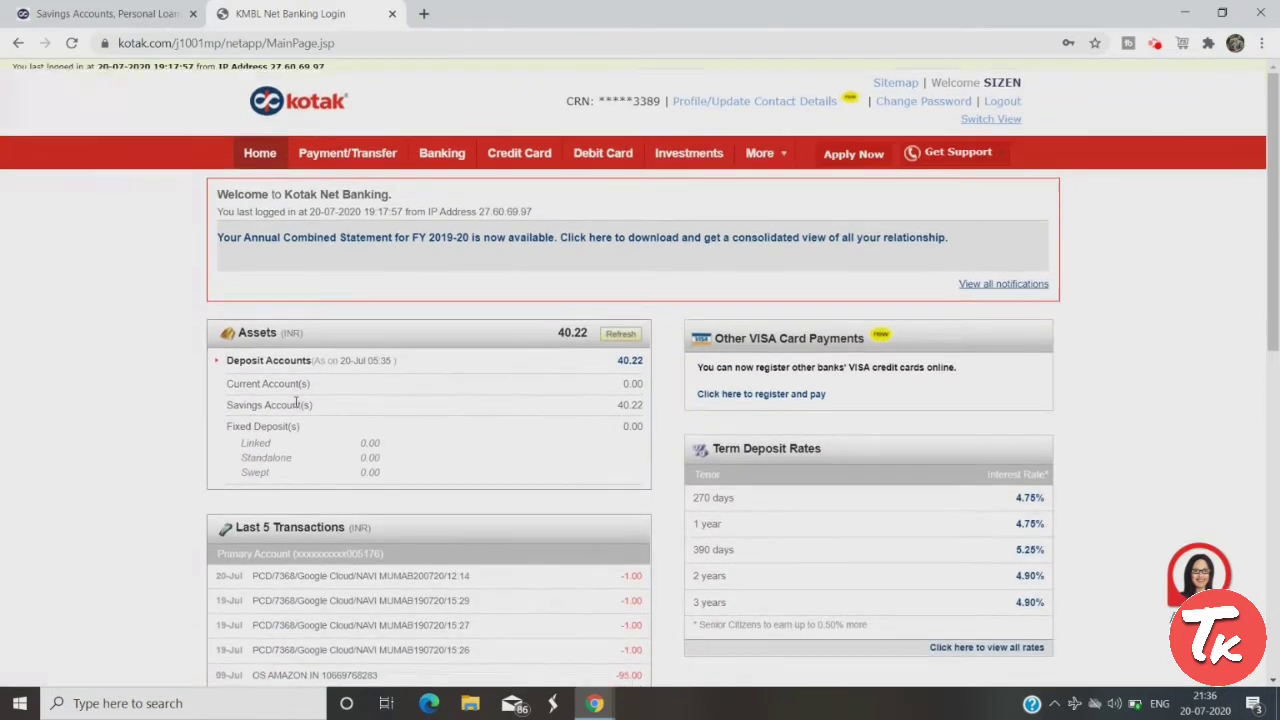
scroll(296, 401, "down", 1)
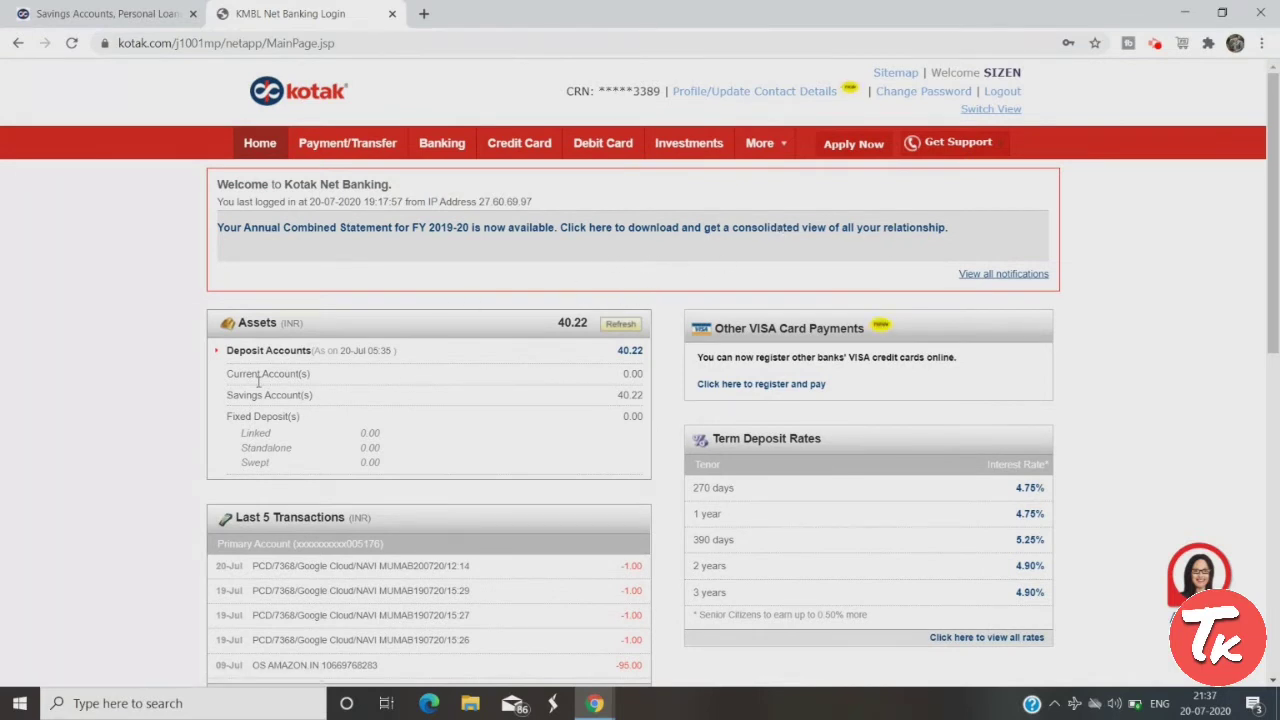
scroll(462, 362, "down", 1)
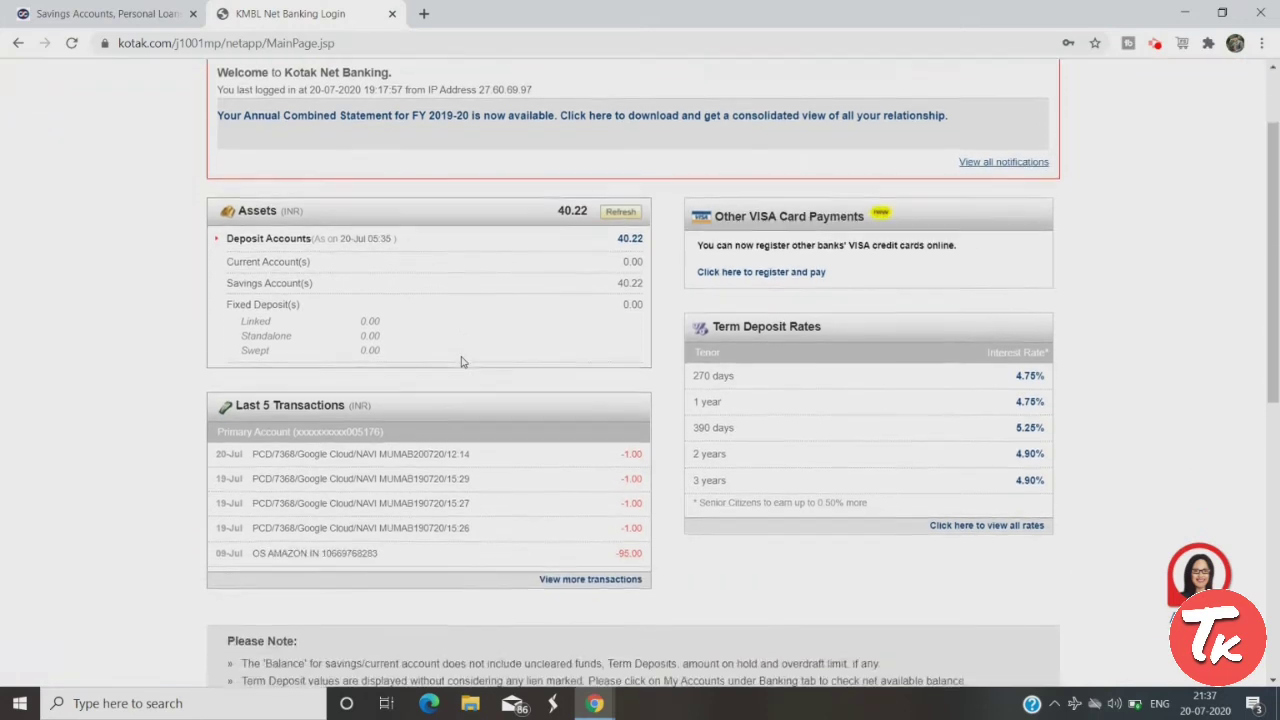
scroll(462, 362, "down", 3)
scroll(462, 360, "up", 2)
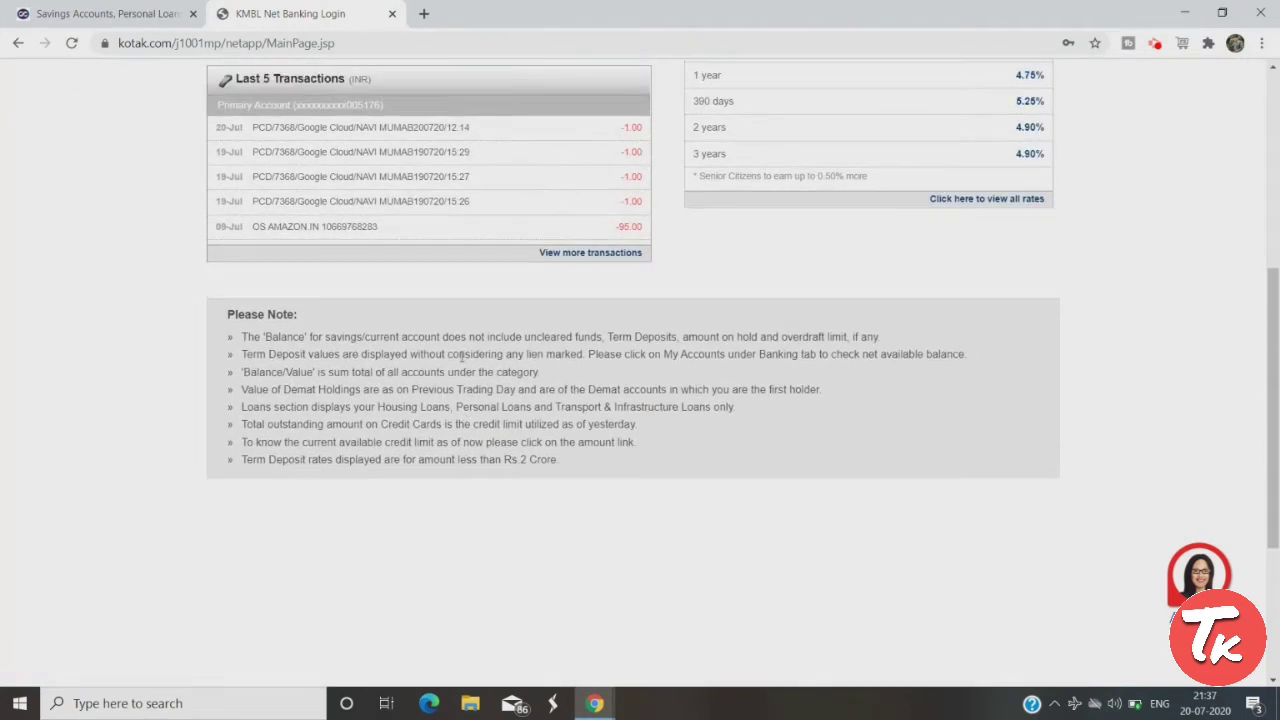
scroll(462, 358, "up", 3)
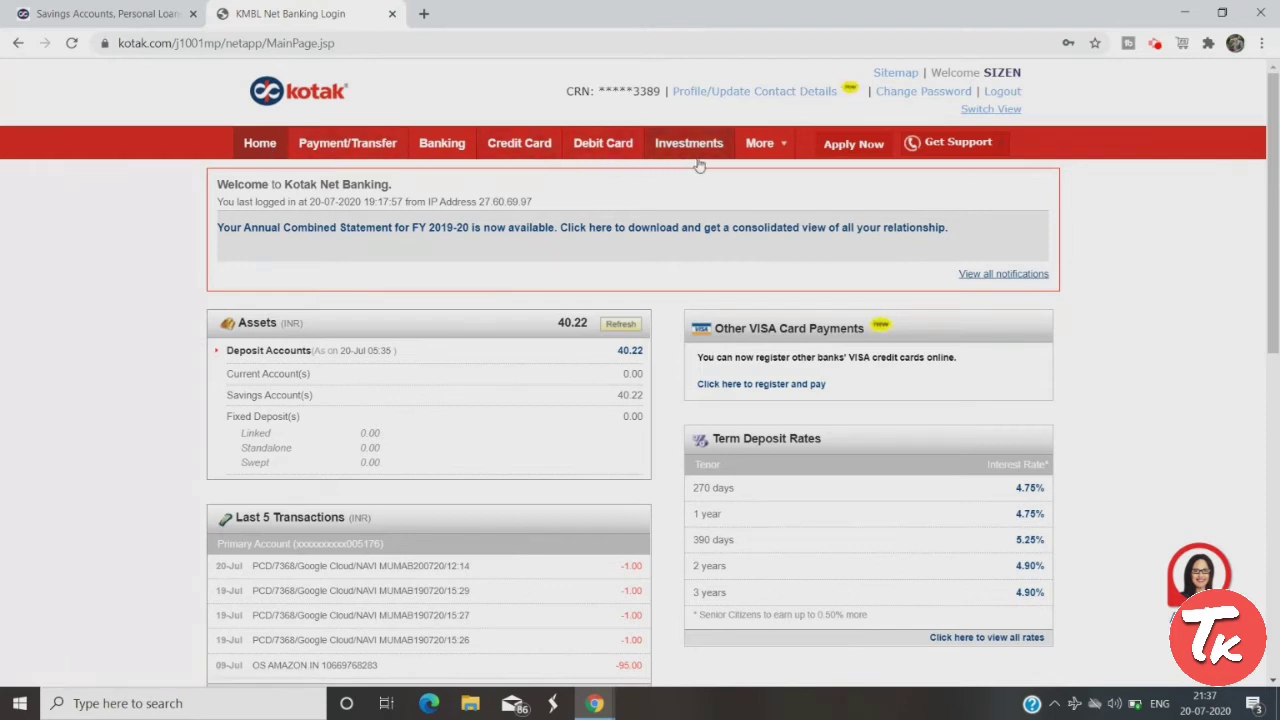
Download the Jun-20 statement through More > Statement and open the PDF.
left_click(779, 155)
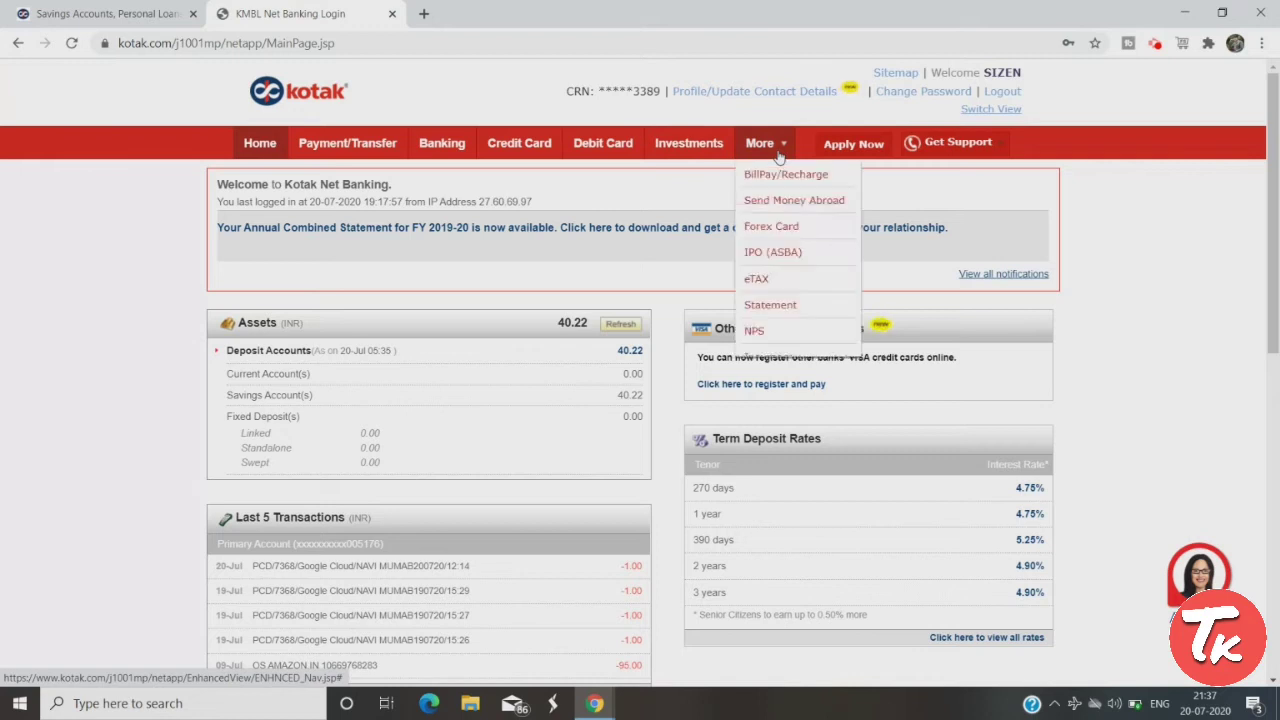
left_click(781, 308)
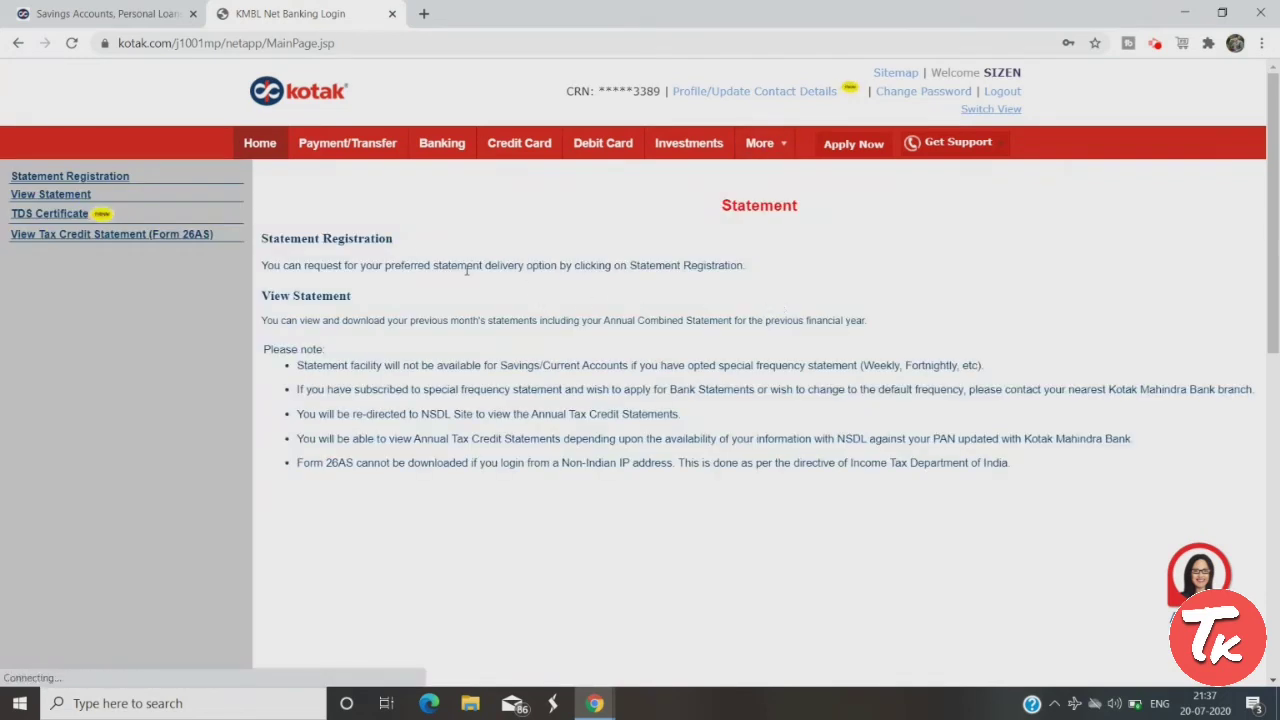
left_click(61, 196)
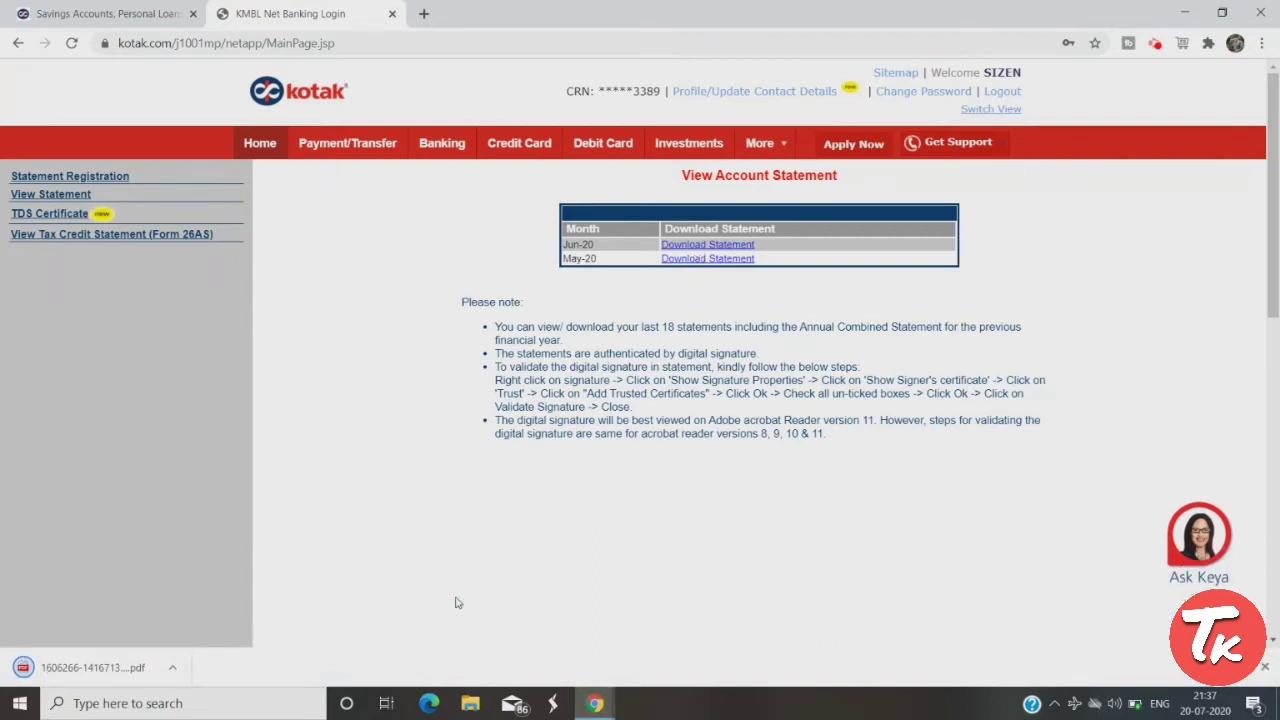
left_click(125, 680)
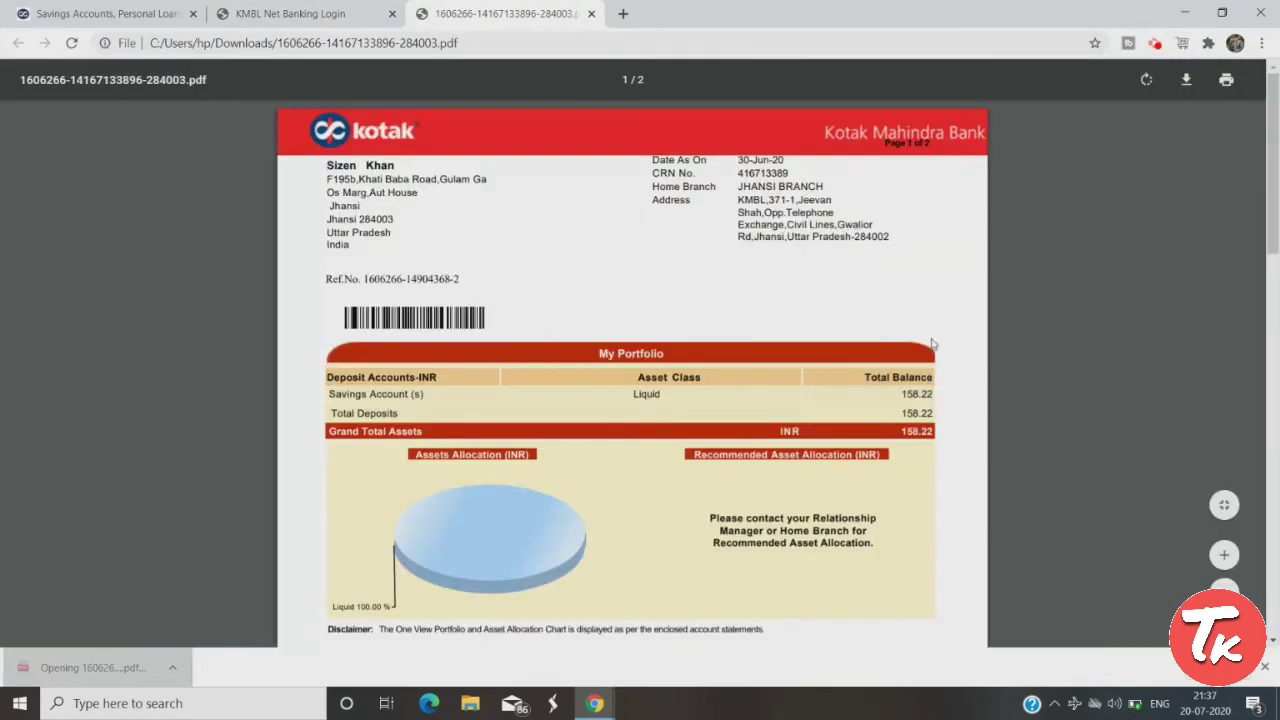
Read through the 30-Jun-20 statement PDF, then close its tab.
scroll(718, 408, "down", 3)
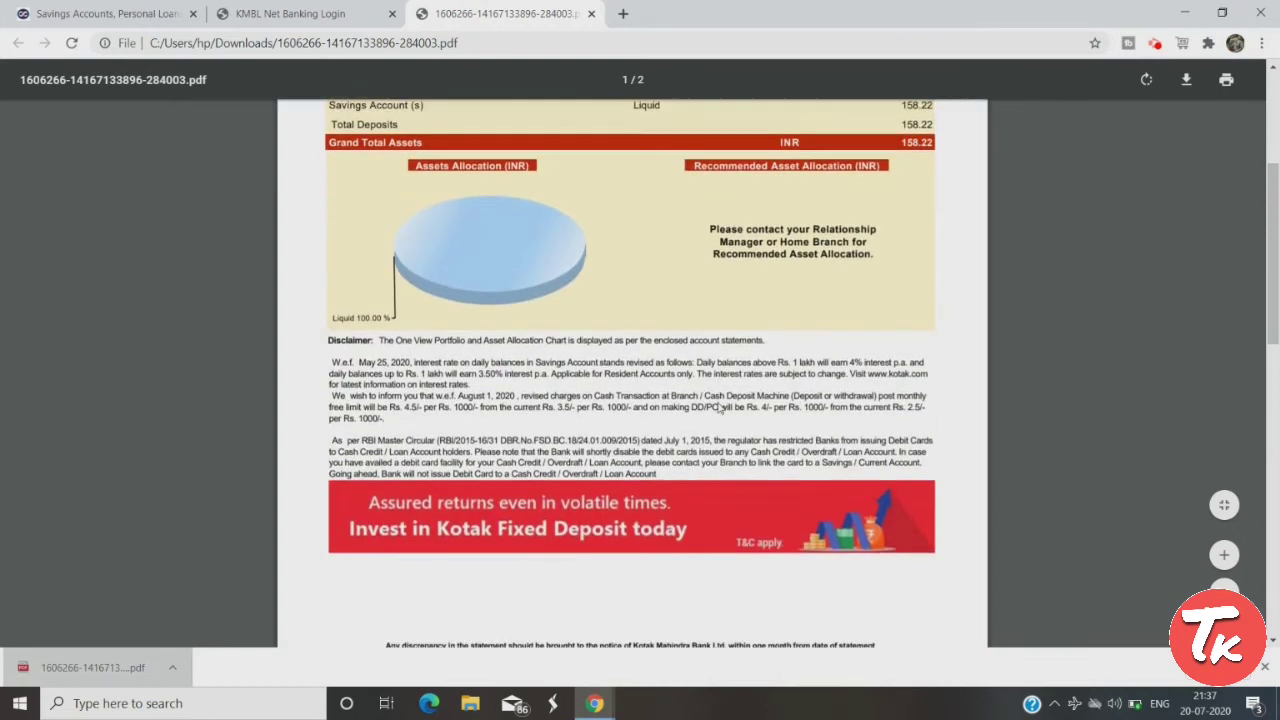
scroll(718, 408, "up", 1)
scroll(718, 408, "up", 1)
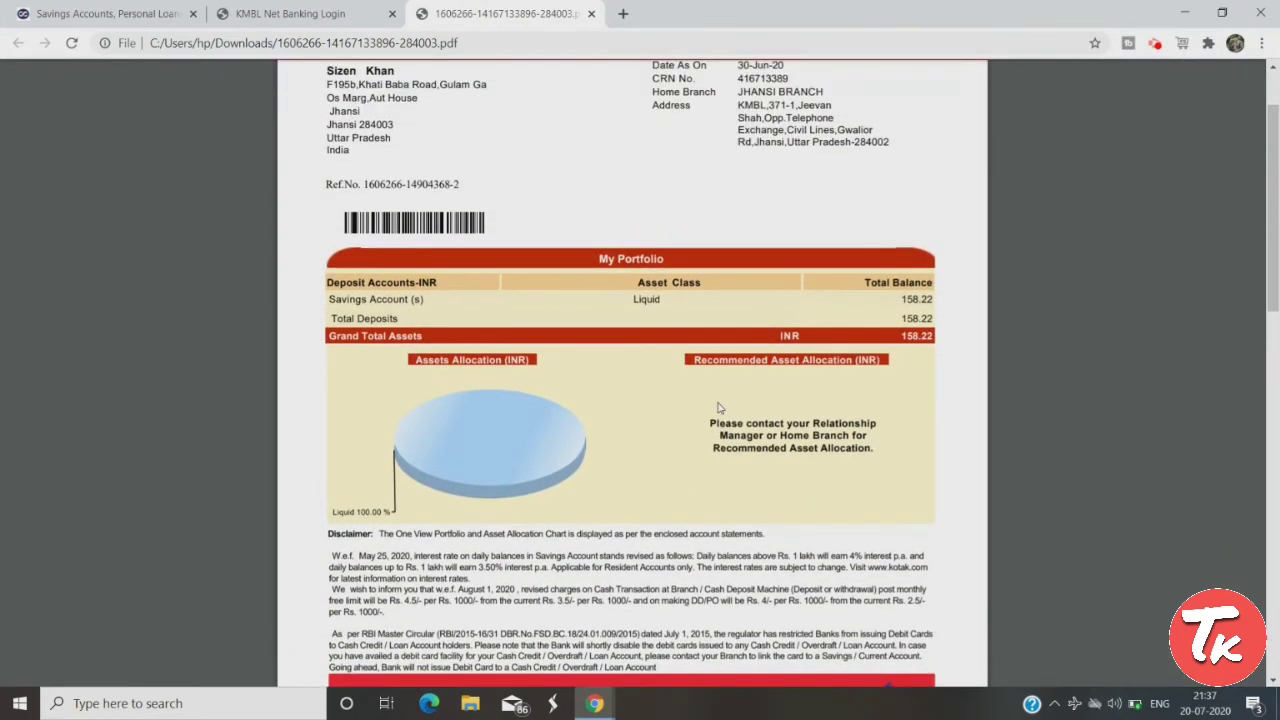
left_click(592, 14)
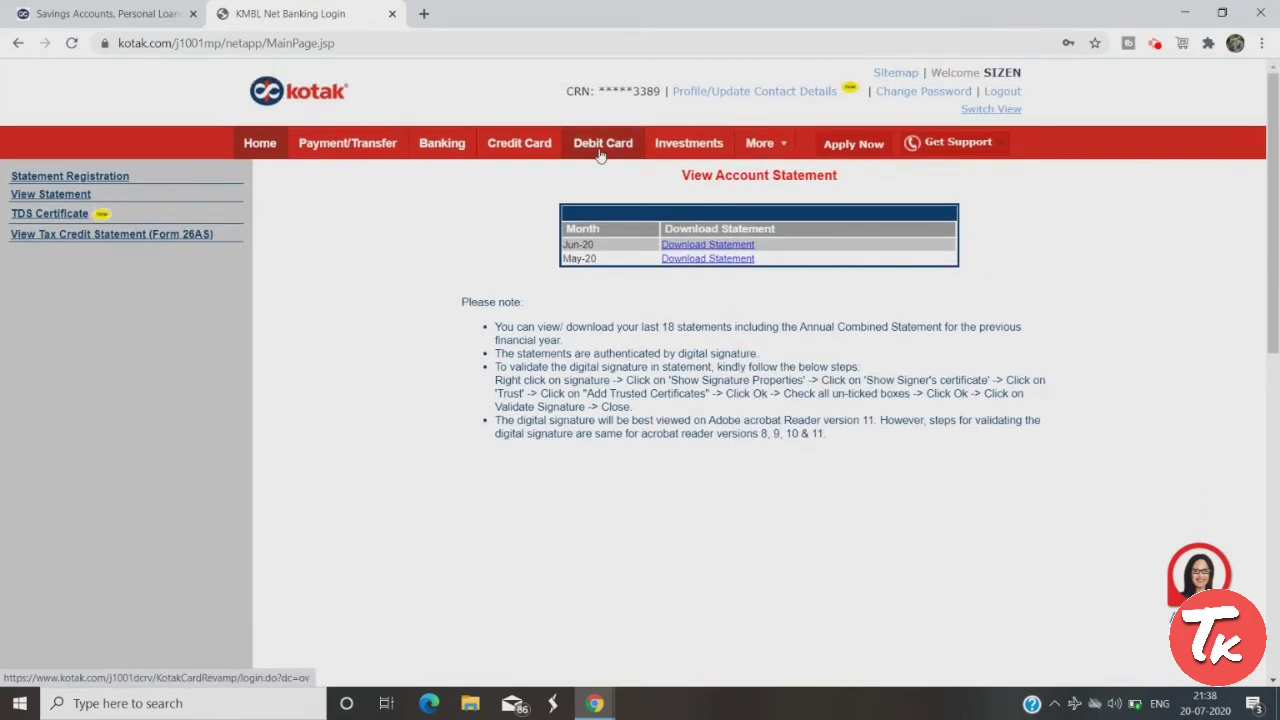
From the Accounts Overview (39.22 INR), go to the savings account's View / Download Account Statement.
left_click(448, 144)
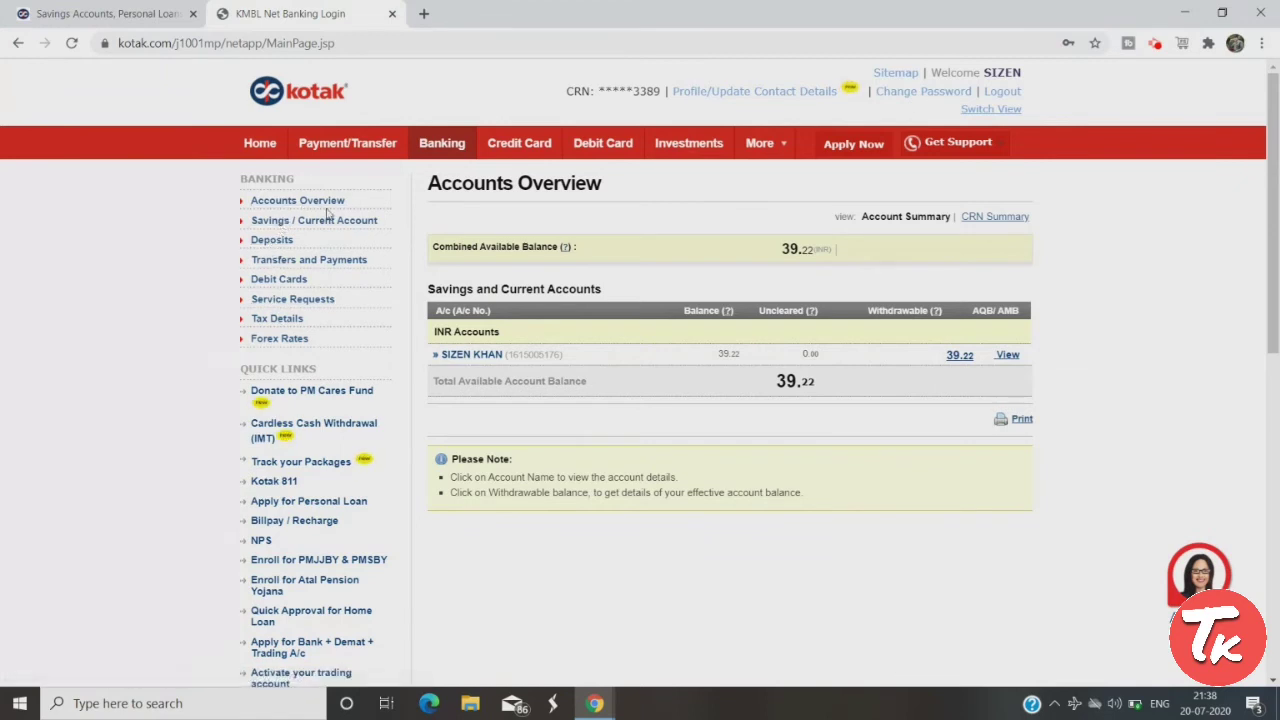
scroll(300, 208, "down", 1)
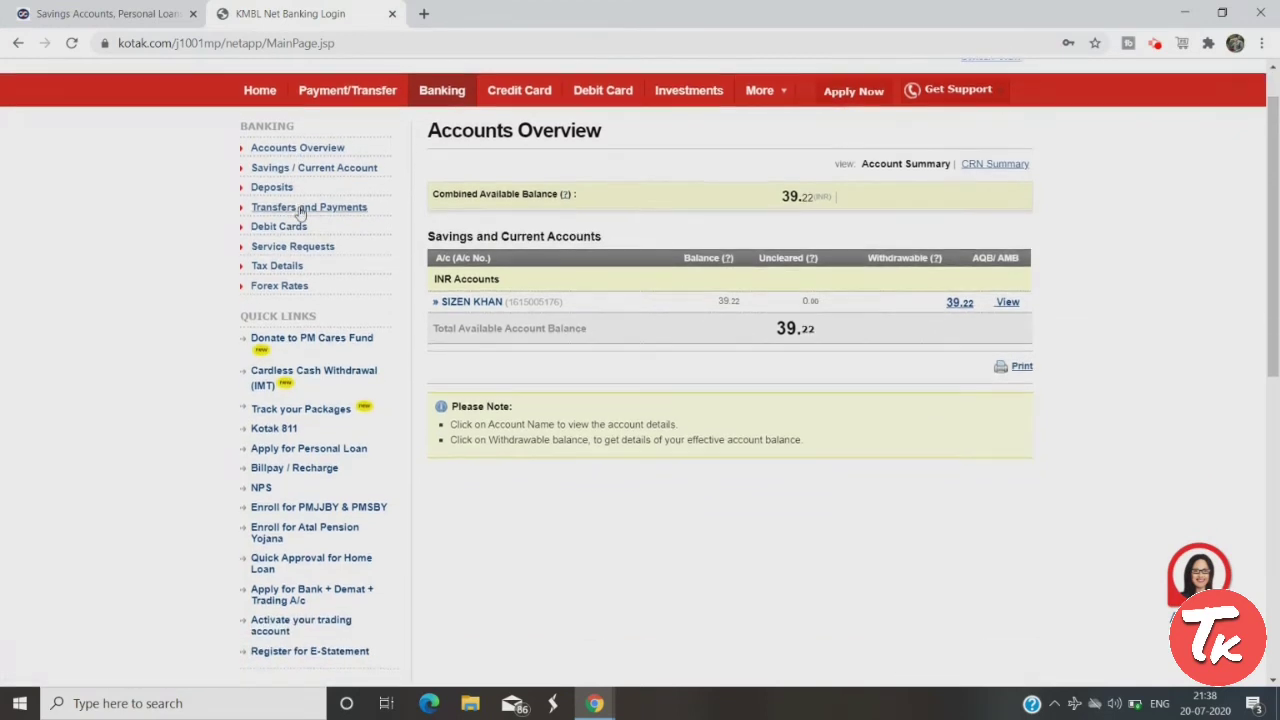
scroll(300, 208, "up", 1)
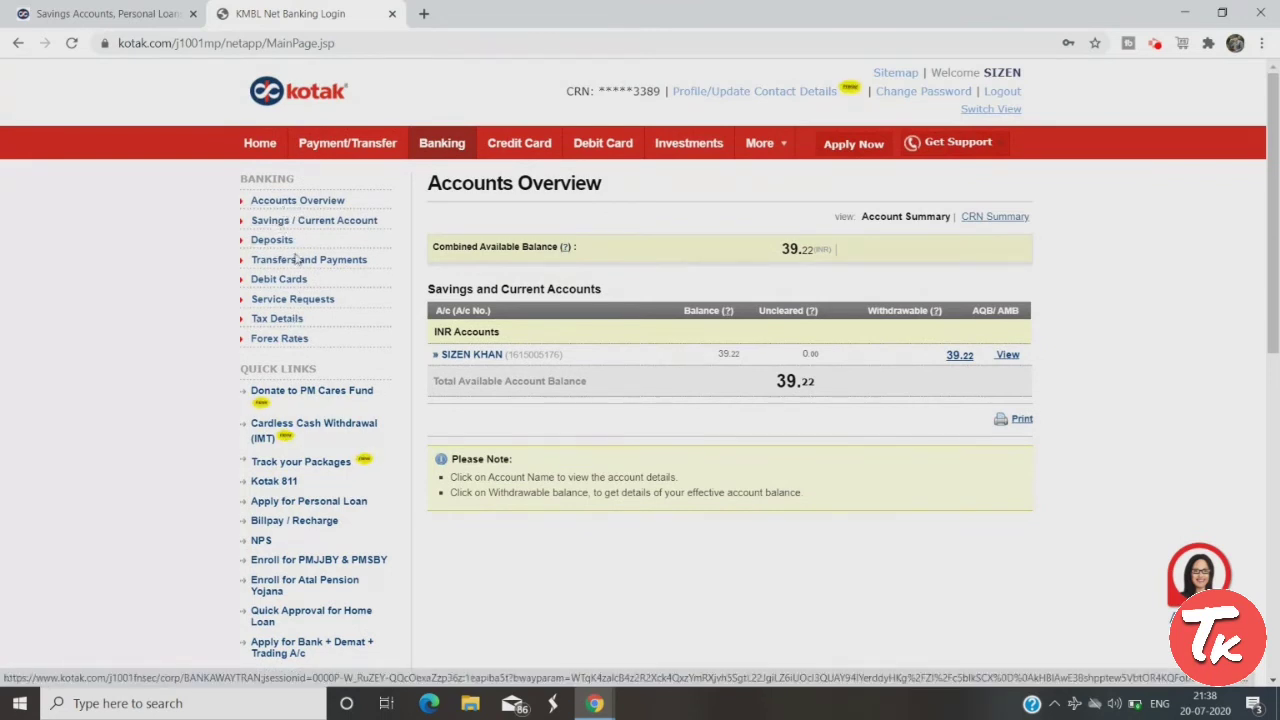
left_click(307, 221)
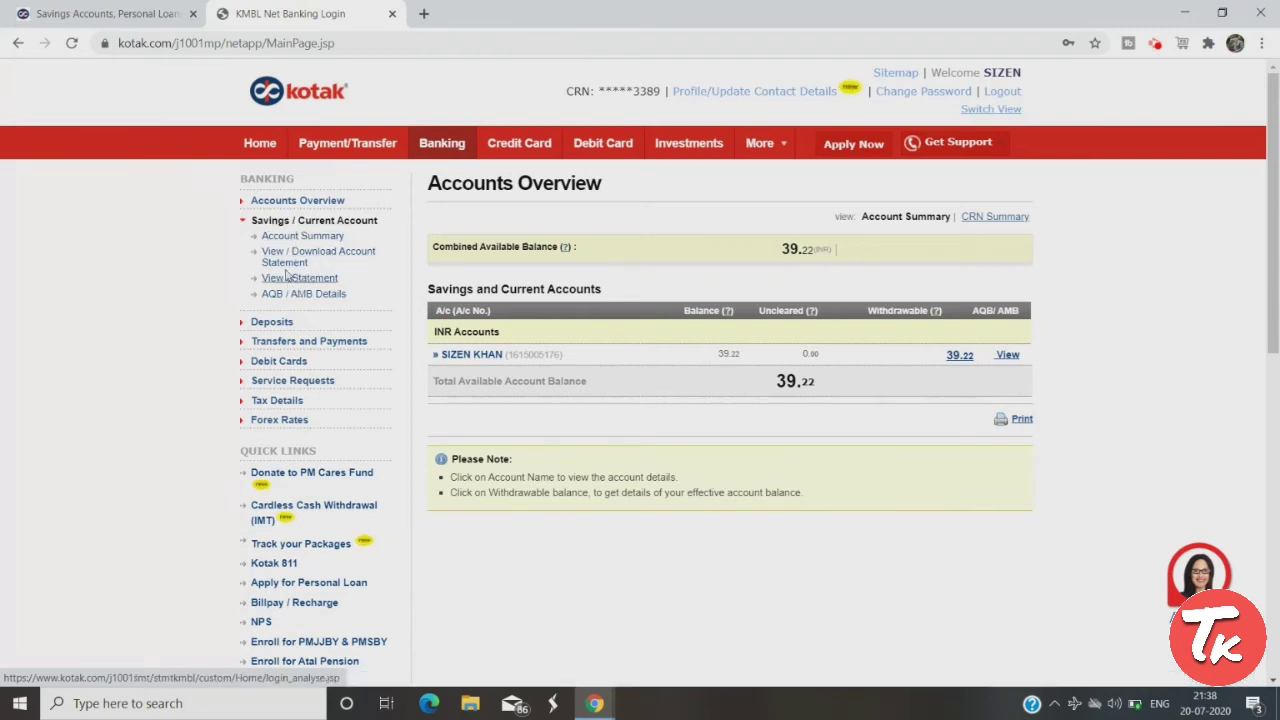
left_click(283, 262)
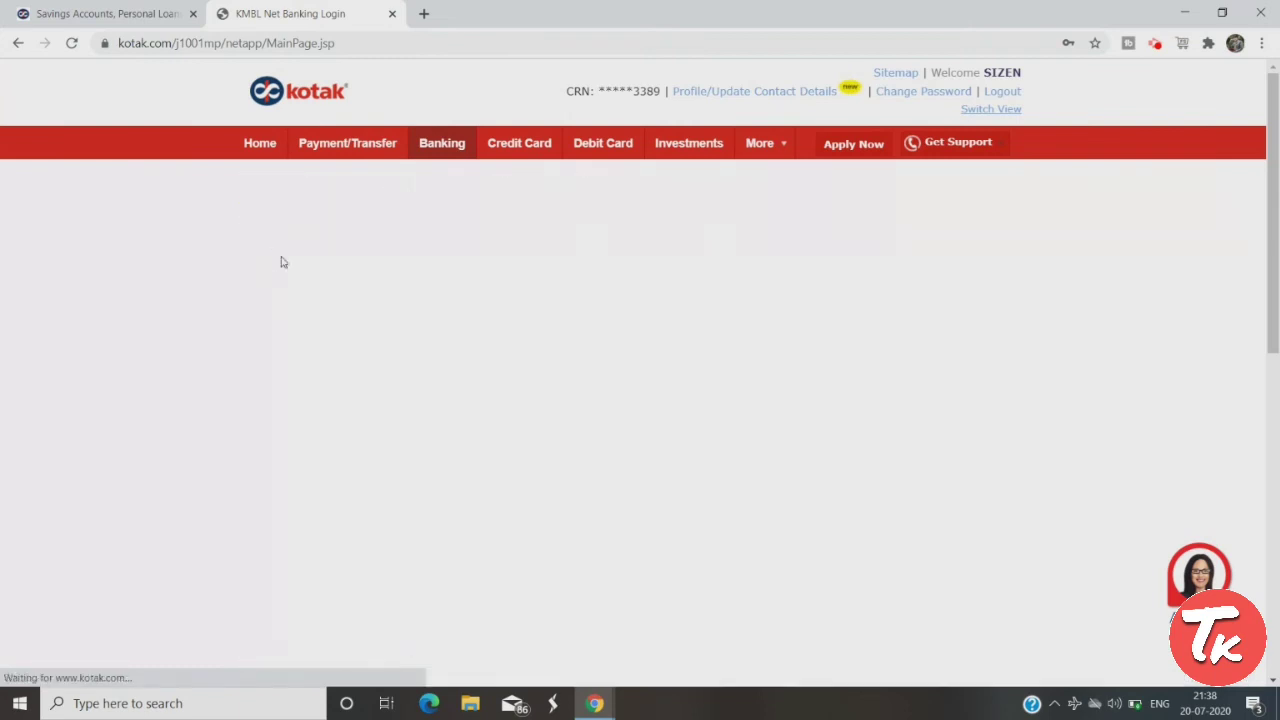
Download the 19/04/2020–20/07/2020 statement of 16 transactions as a PDF.
scroll(530, 385, "down", 1)
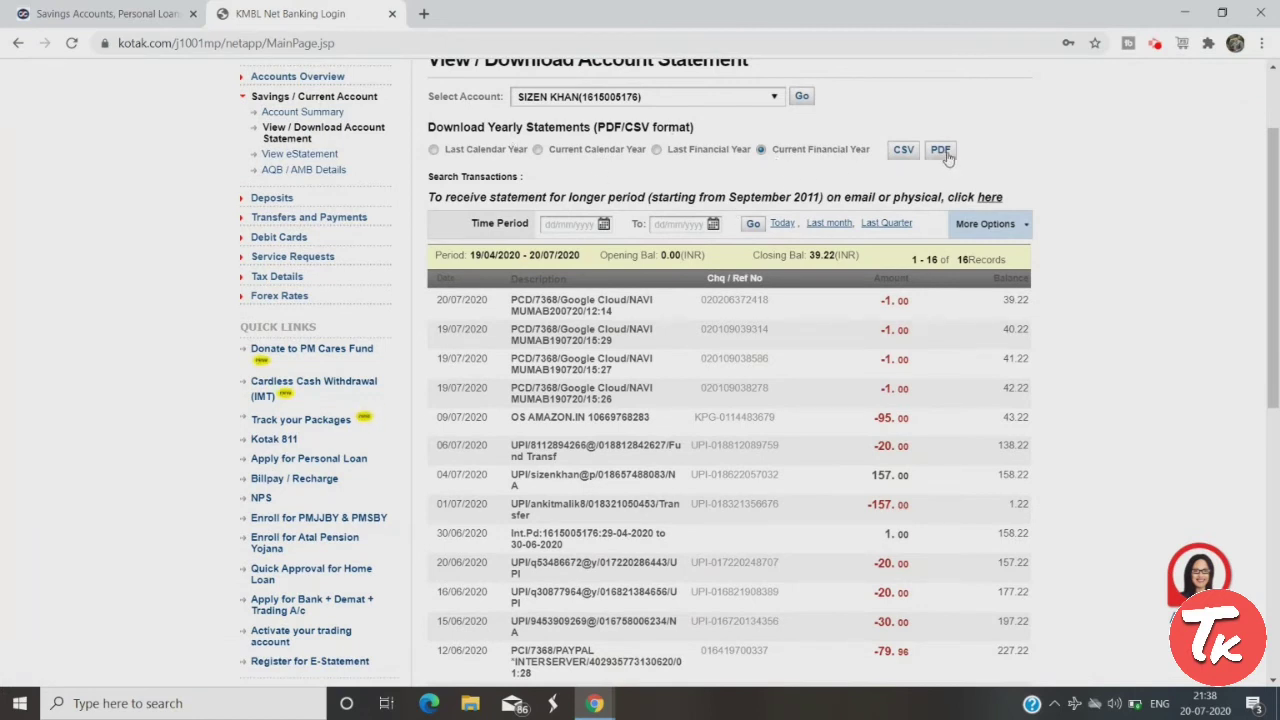
scroll(814, 208, "down", 1)
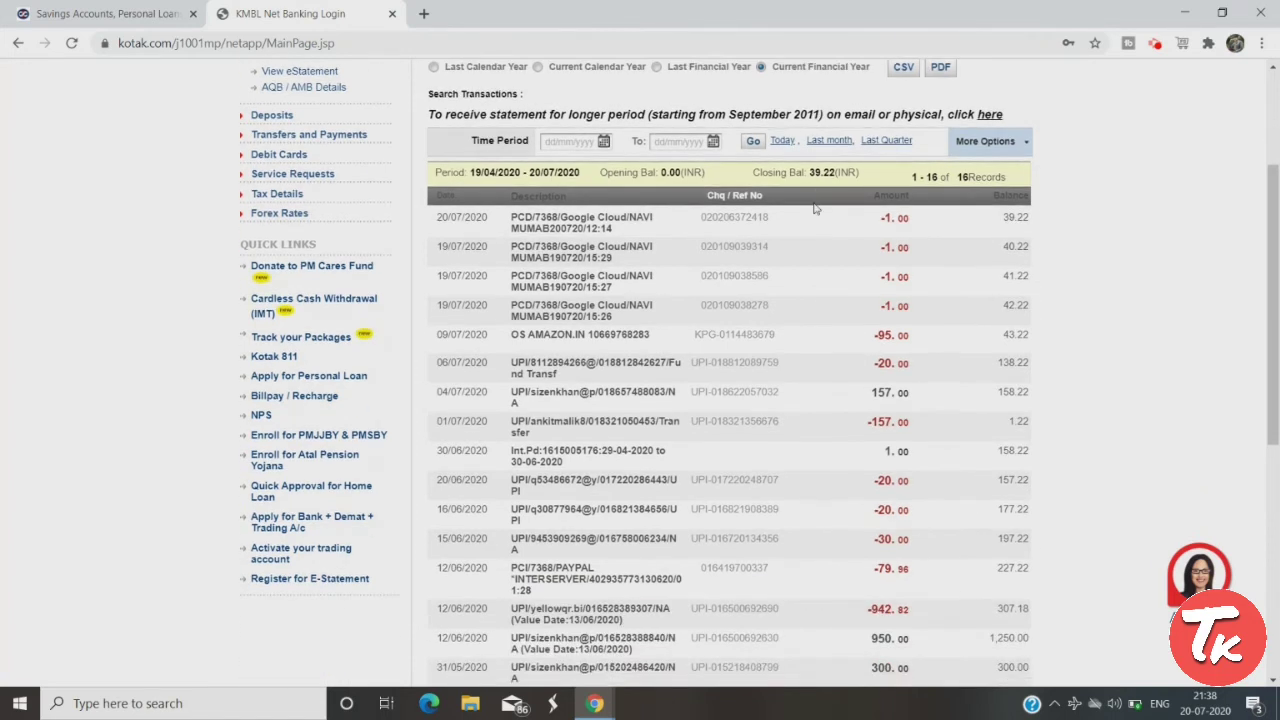
scroll(814, 208, "down", 2)
scroll(814, 208, "down", 1)
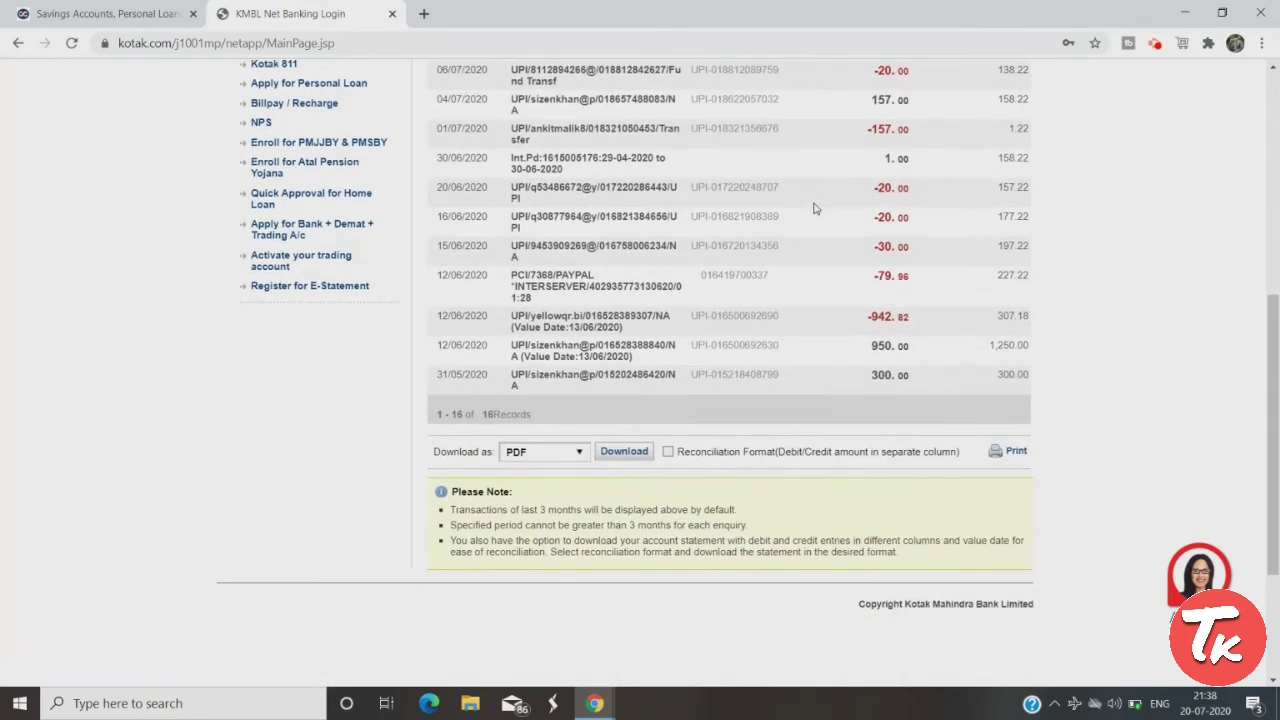
scroll(814, 208, "up", 1)
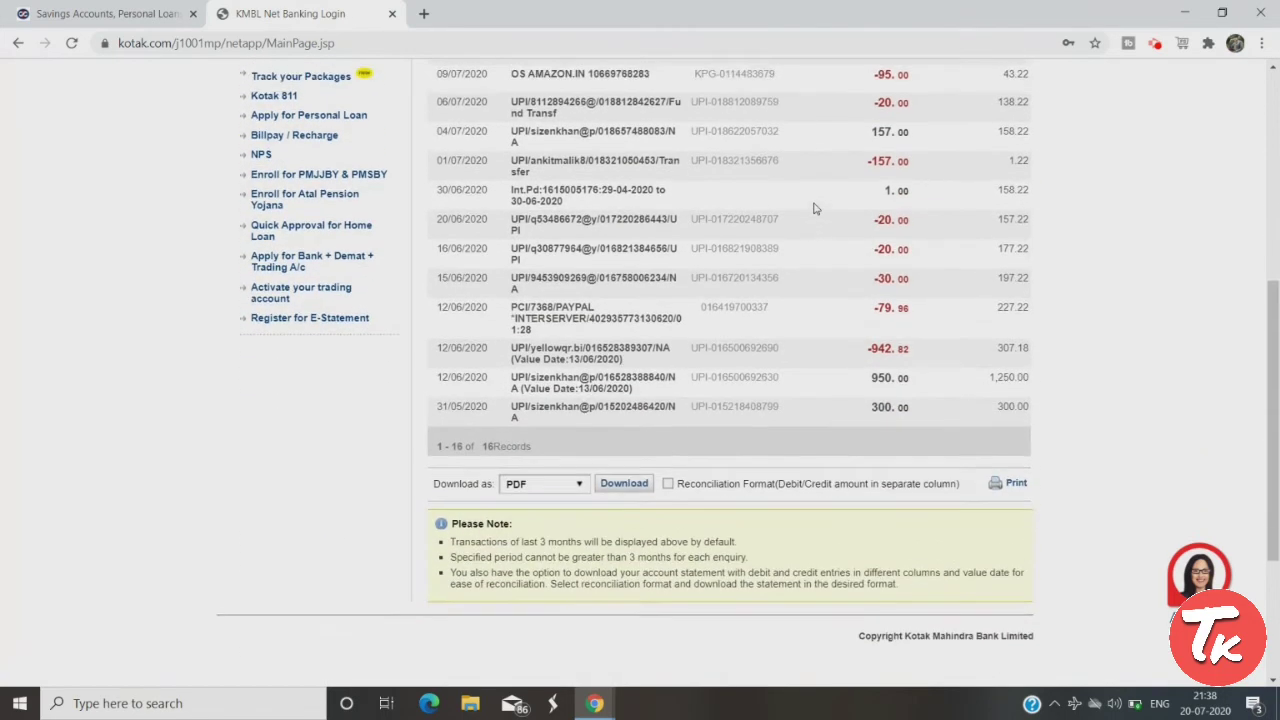
left_click(634, 487)
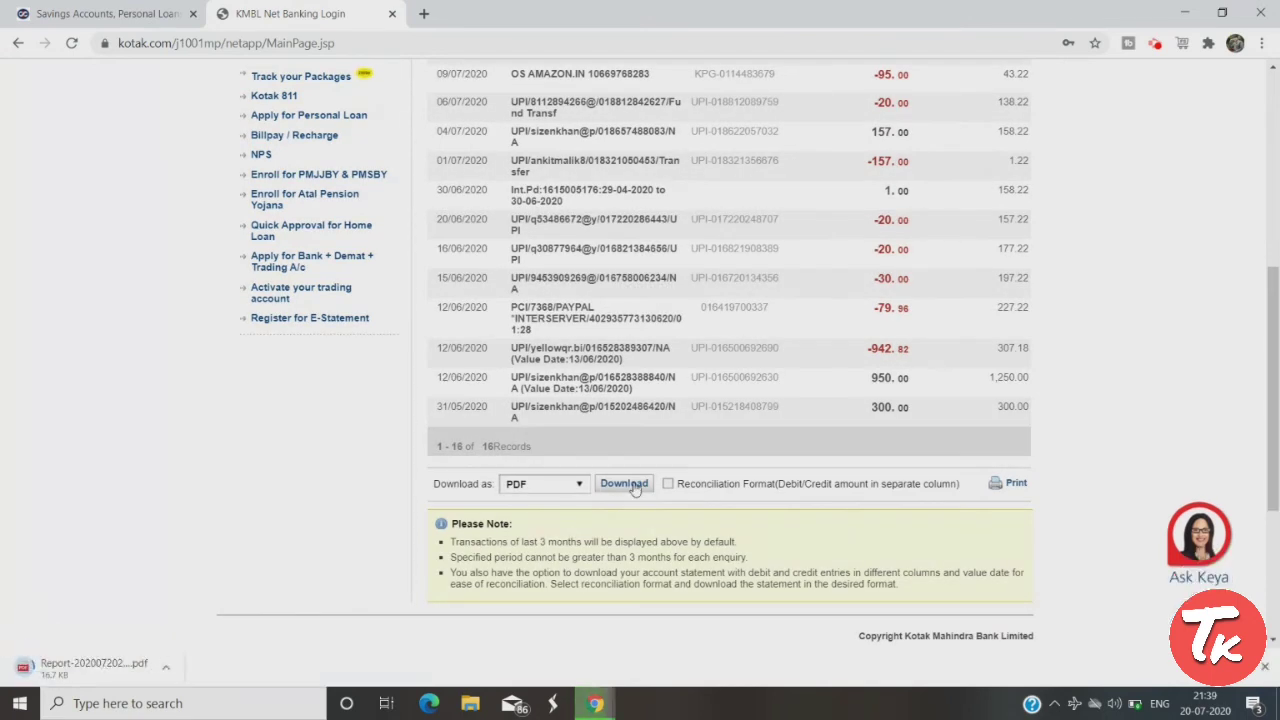
Review Report-20200720214350.pdf in Chrome's viewer, then go back to the Kotak homepage tab.
left_click(98, 667)
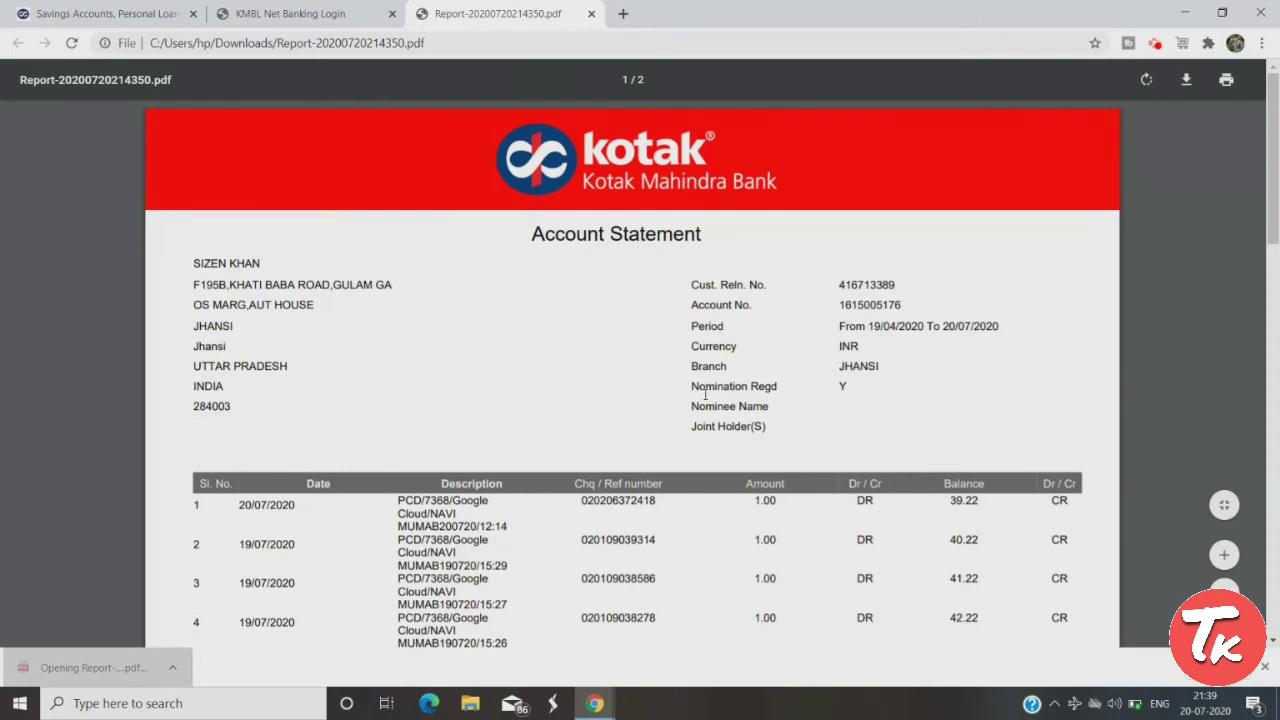
scroll(705, 394, "down", 1)
scroll(705, 394, "down", 3)
scroll(705, 394, "down", 2)
scroll(705, 394, "down", 2)
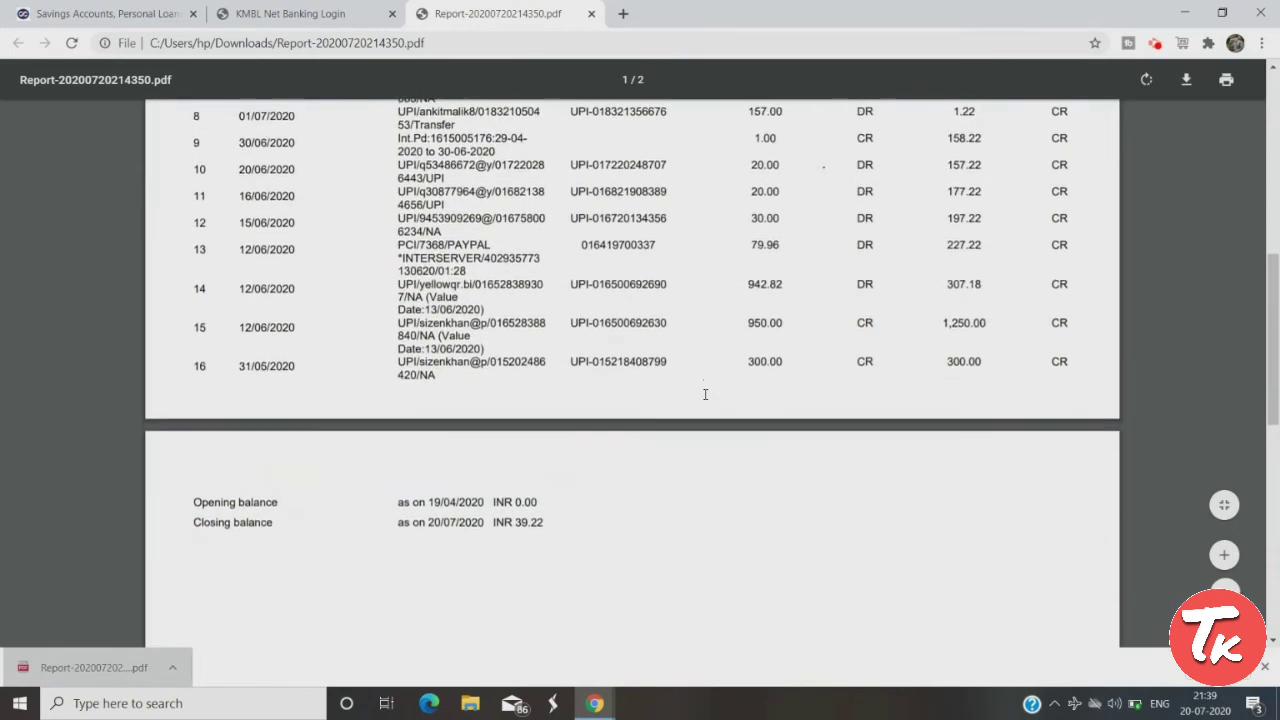
scroll(705, 394, "up", 10)
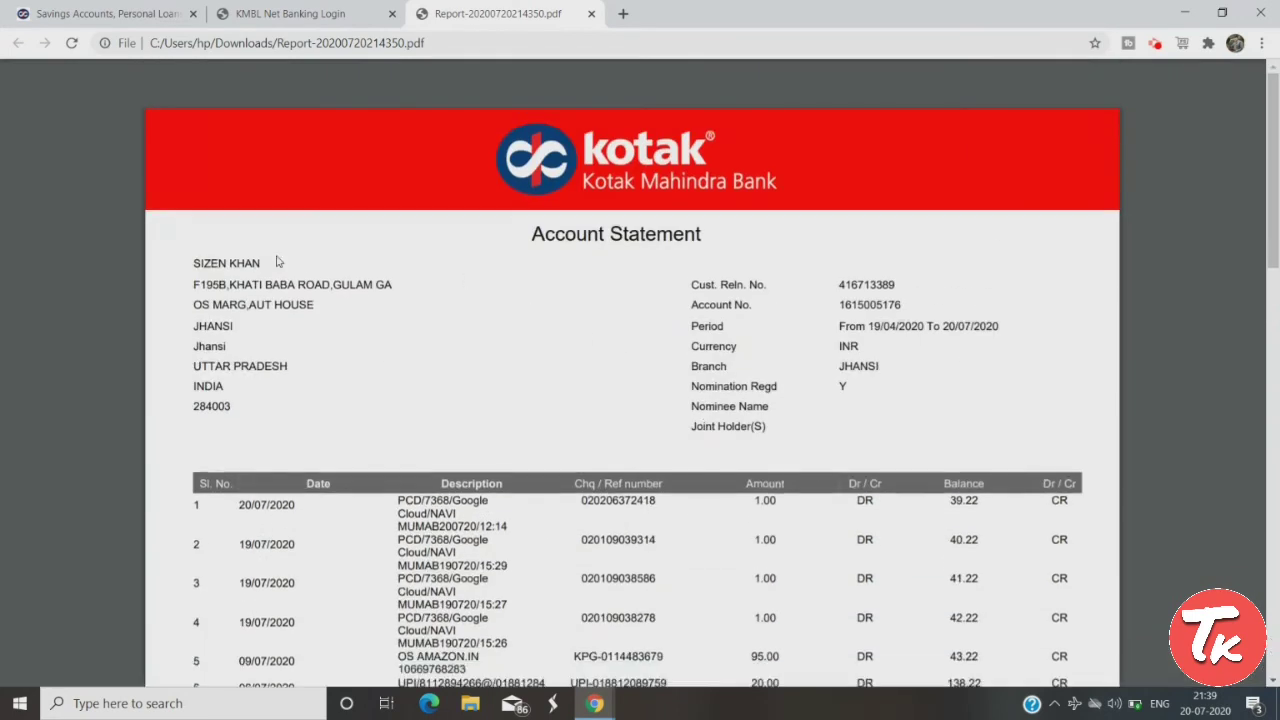
left_click(157, 12)
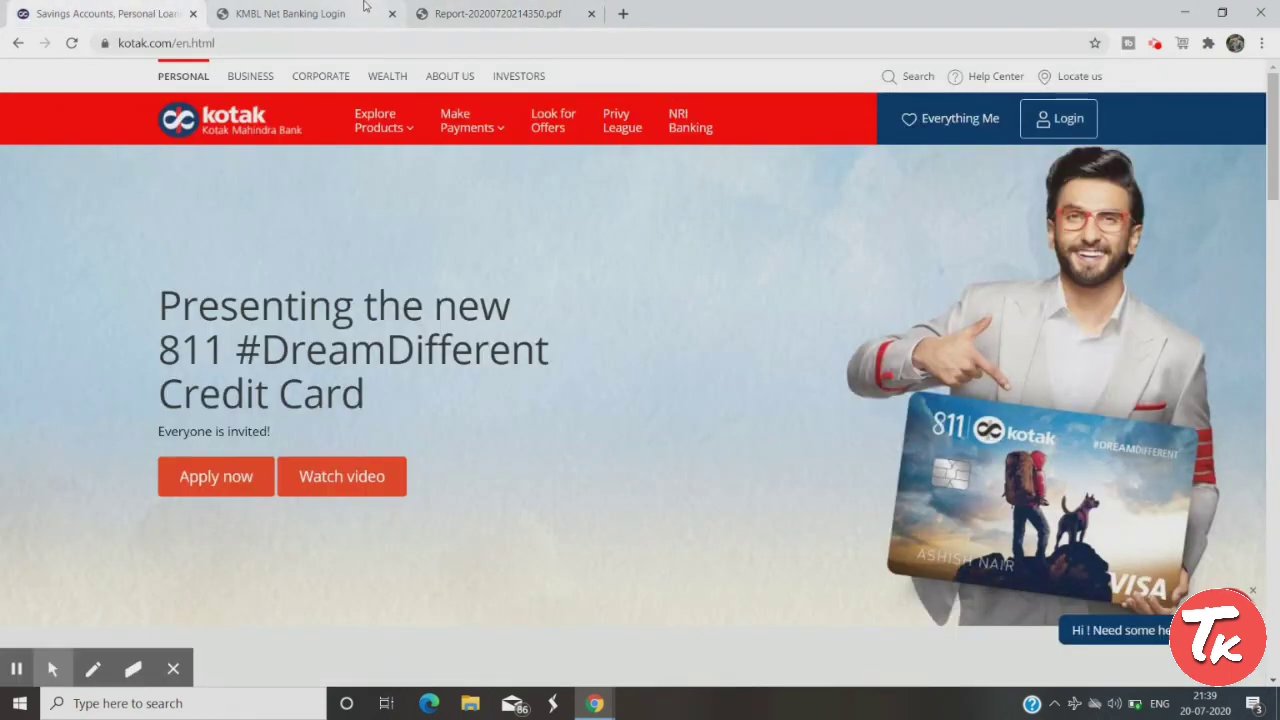
Return to the net banking tab and list the Jun-20 and May-20 e-statements.
left_click(366, 8)
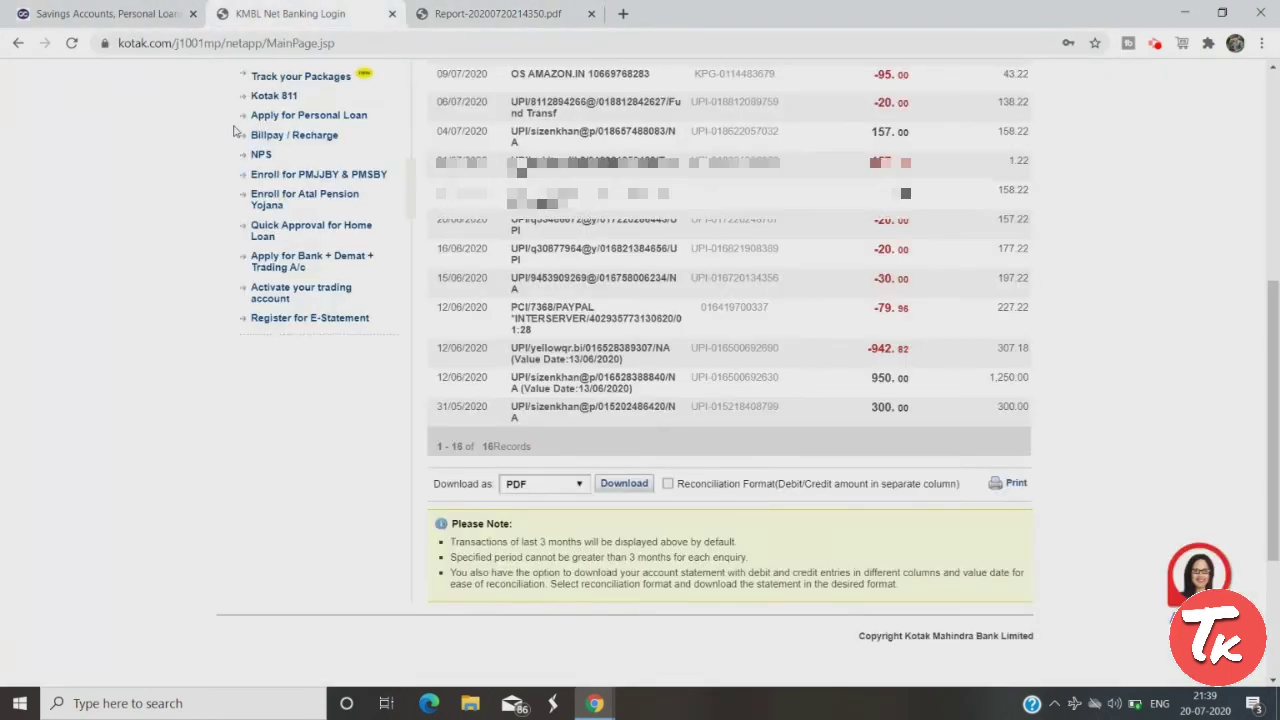
scroll(200, 150, "up", 4)
scroll(300, 170, "up", 1)
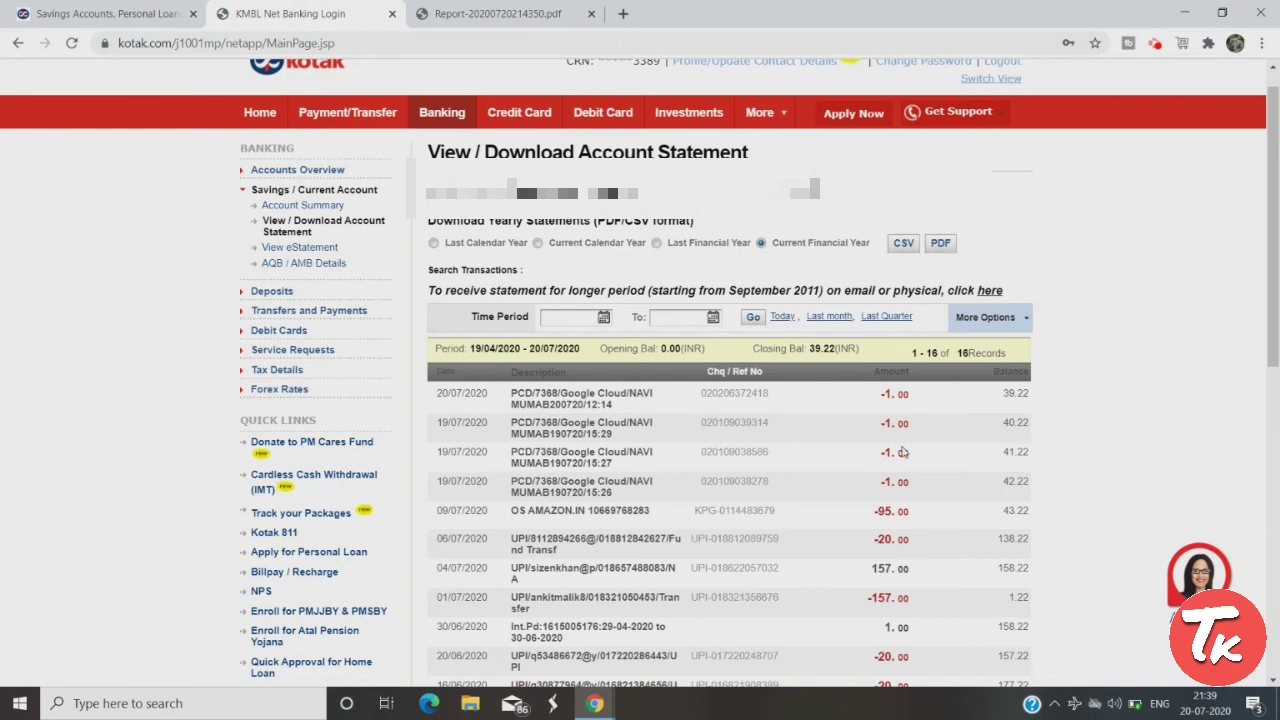
scroll(903, 452, "down", 1)
scroll(835, 394, "up", 1)
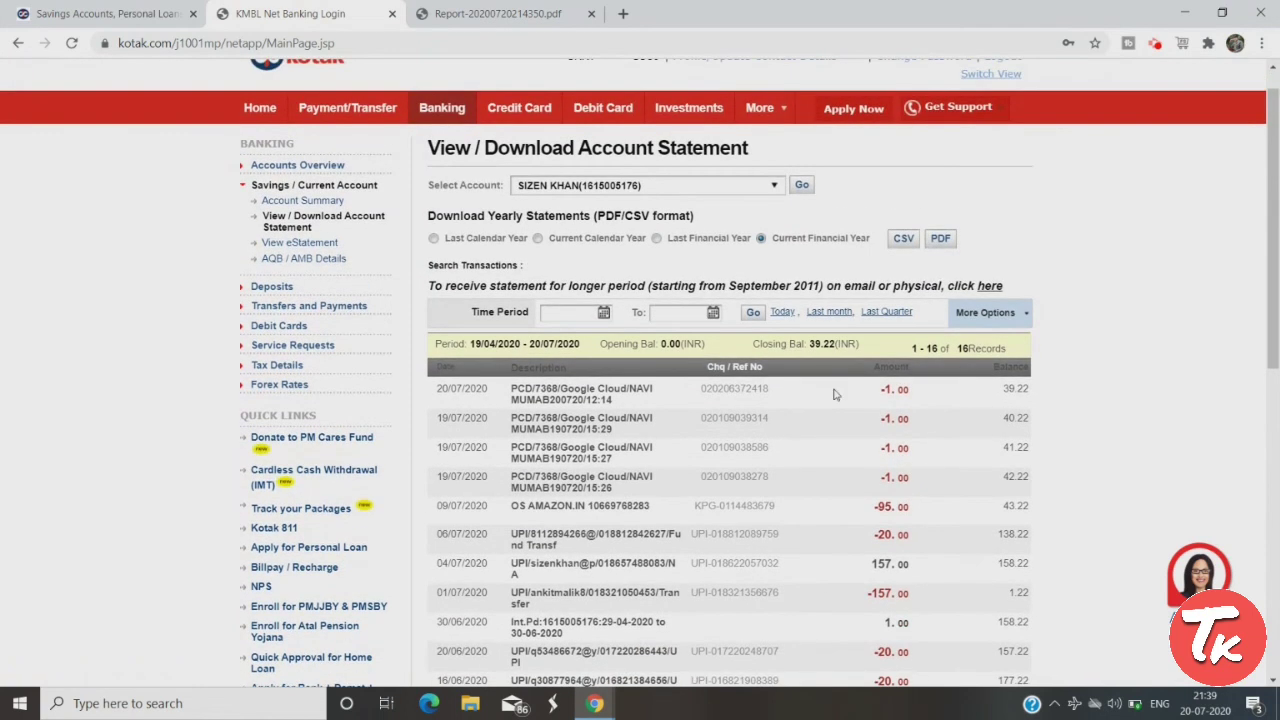
left_click(322, 245)
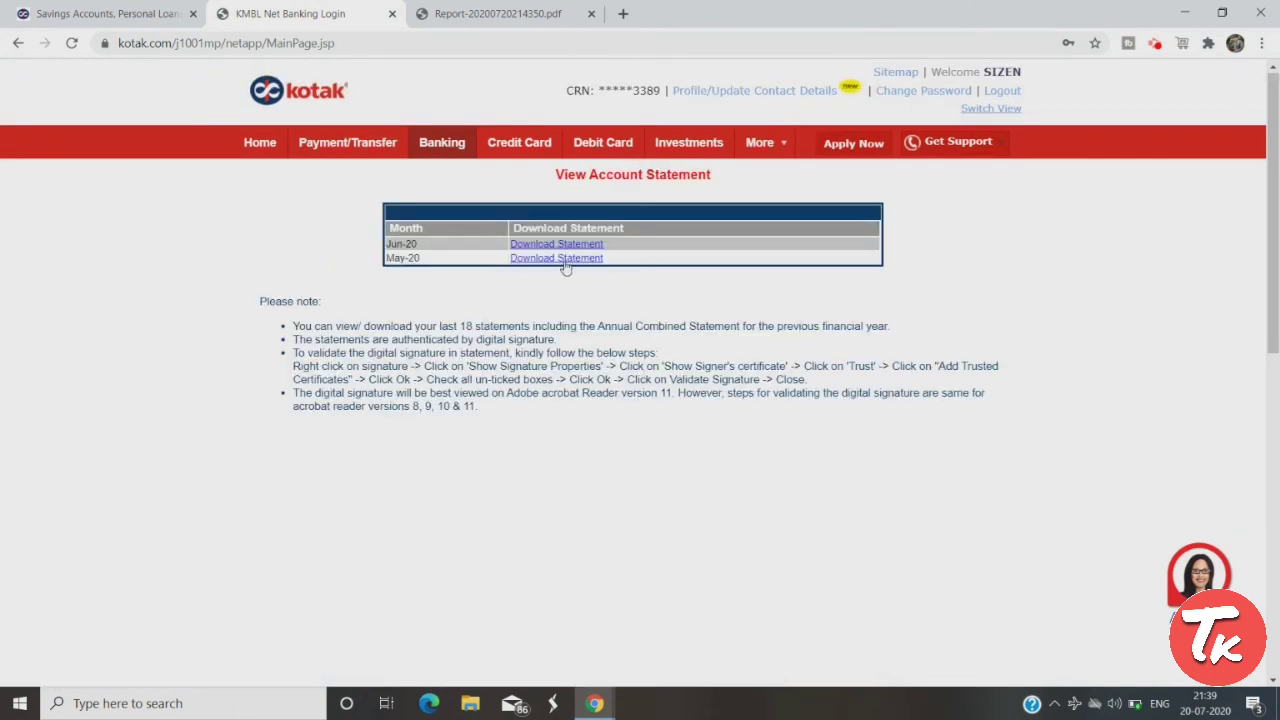
Download and open the May-20 statement (closing balance 300.00), then return to net banking Home.
left_click(567, 259)
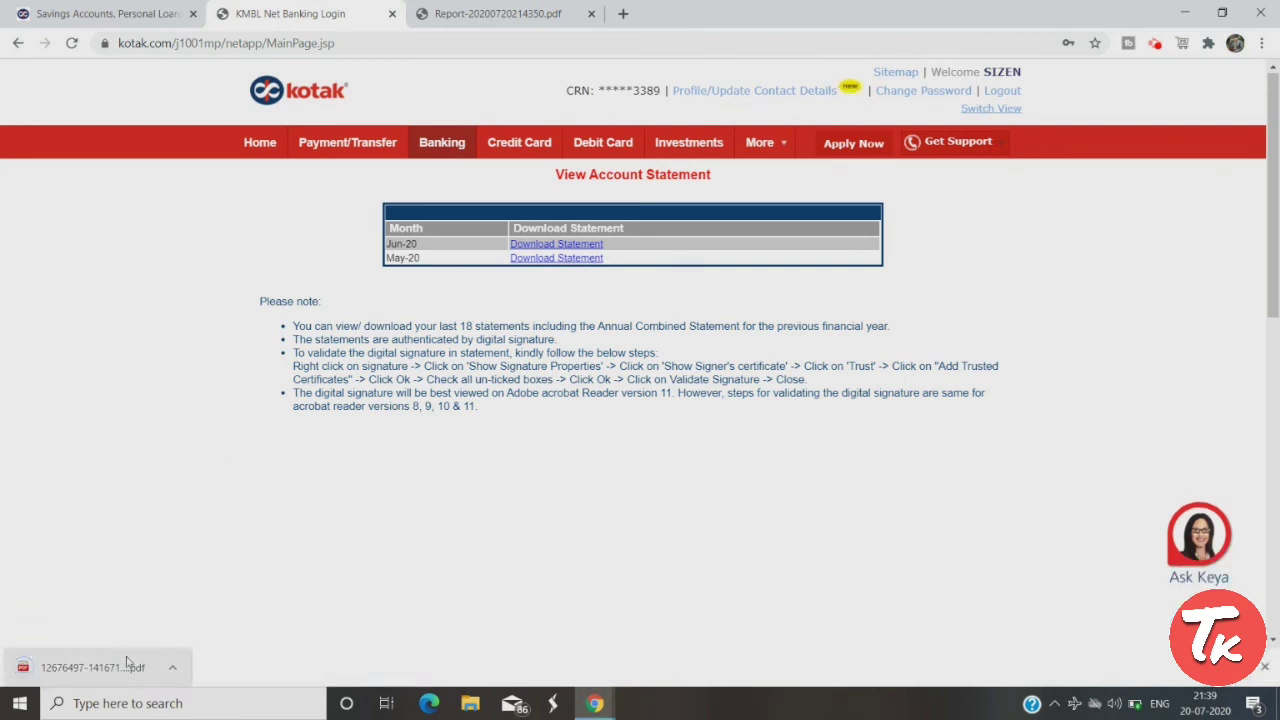
left_click(128, 660)
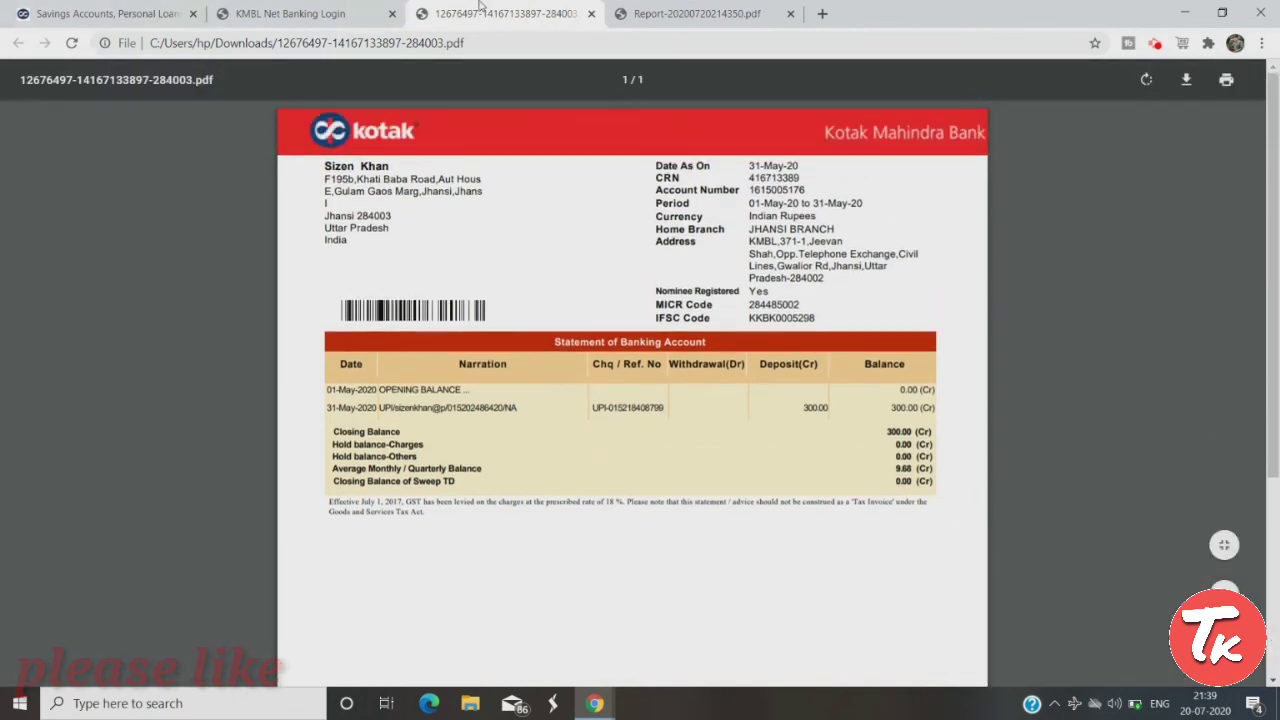
left_click(338, 10)
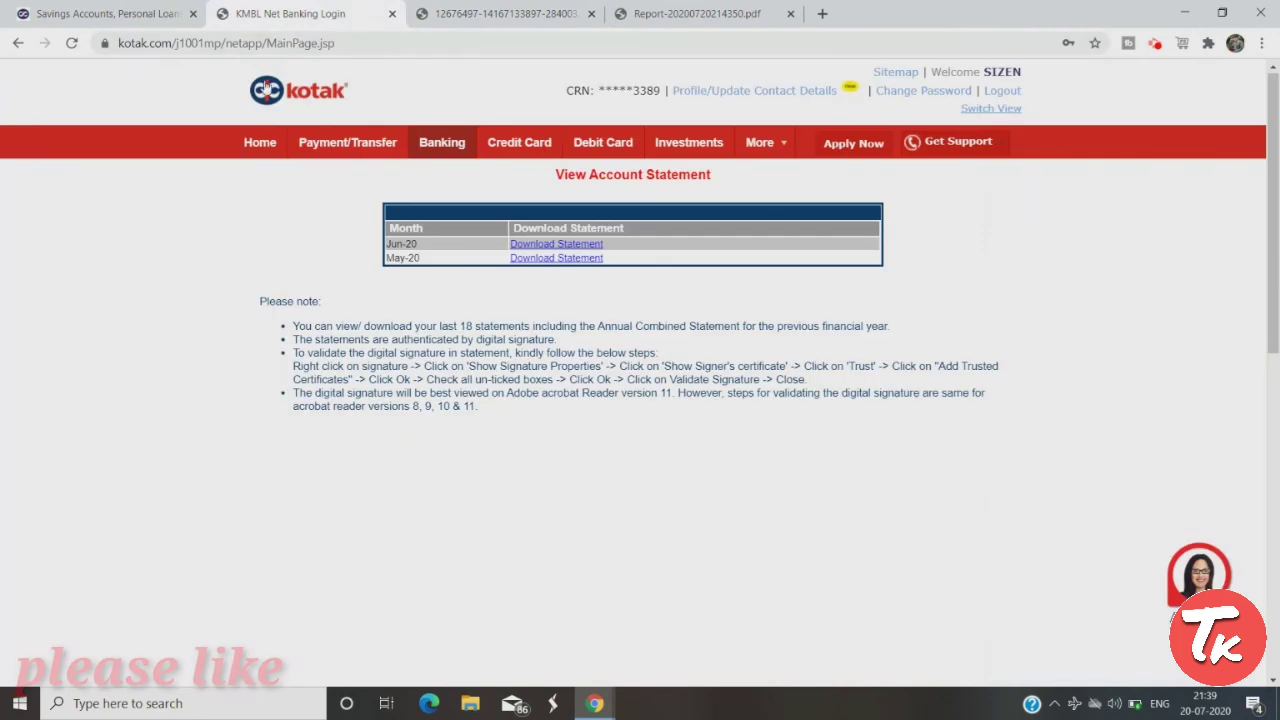
left_click(262, 143)
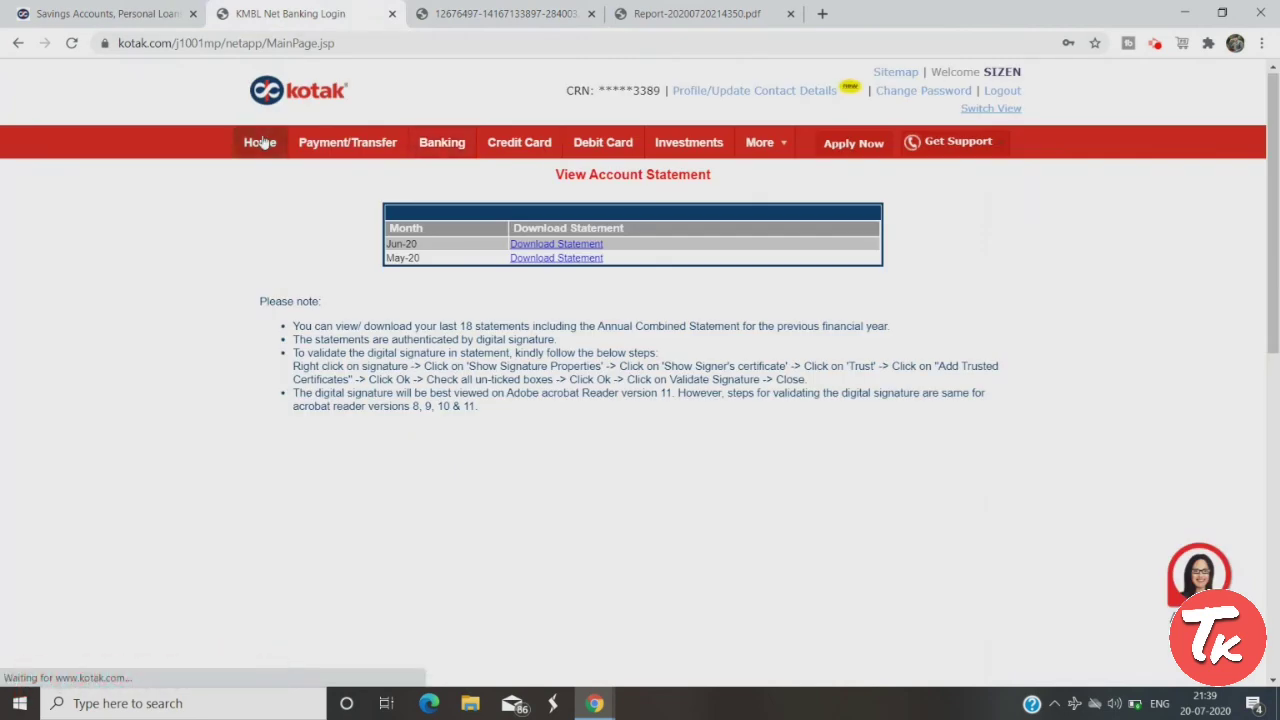